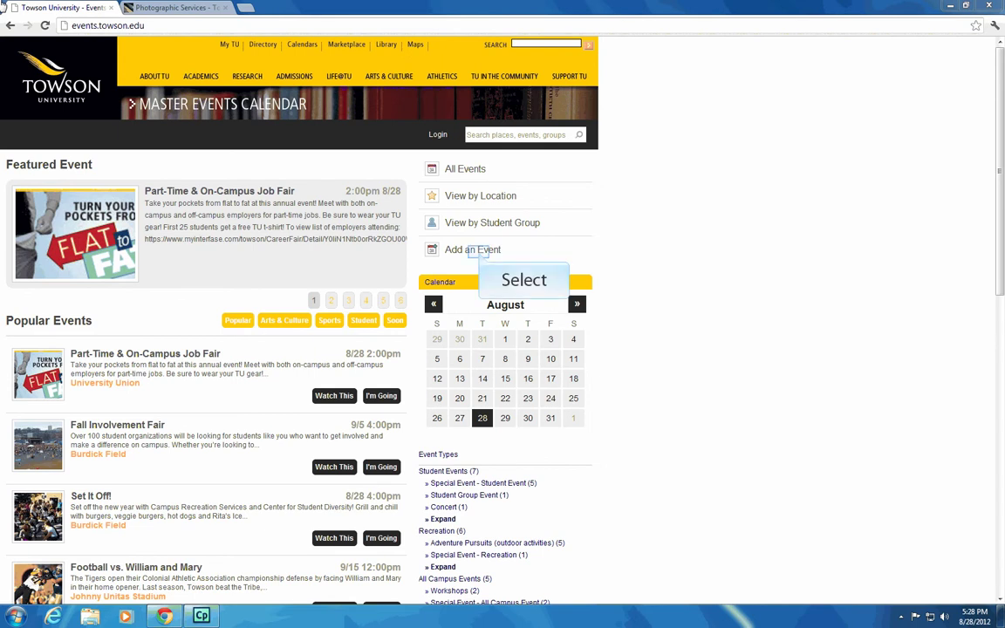
Start adding a new event and log in with the university NetID and password
{"action": "left_click", "coordinate": [480, 252]}
{"action": "left_click", "coordinate": [205, 209]}
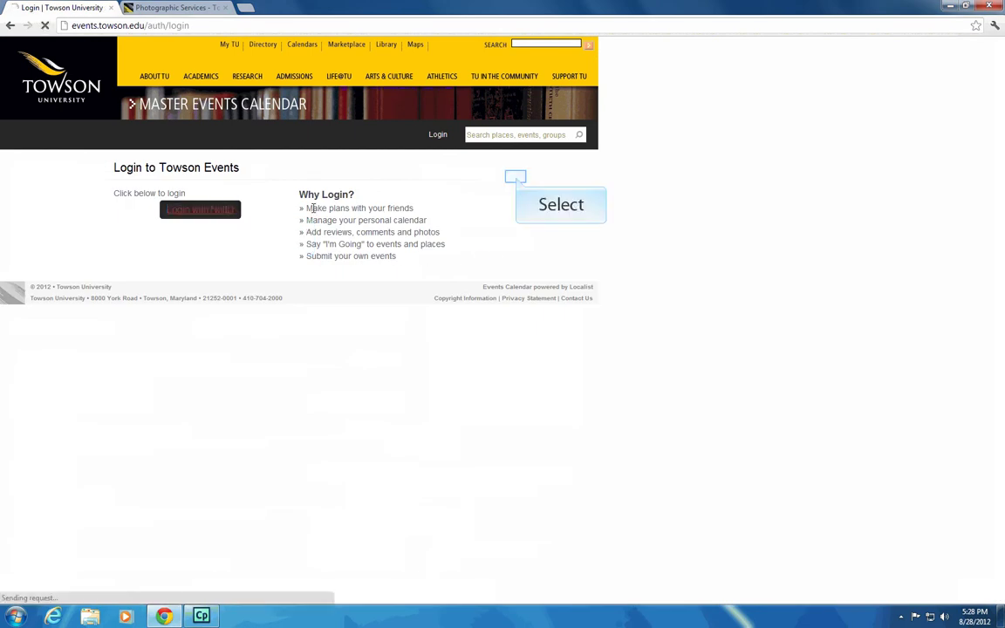
{"action": "key", "text": "Tab"}
{"action": "type", "text": "••••••••"}
{"action": "key", "text": "Return"}
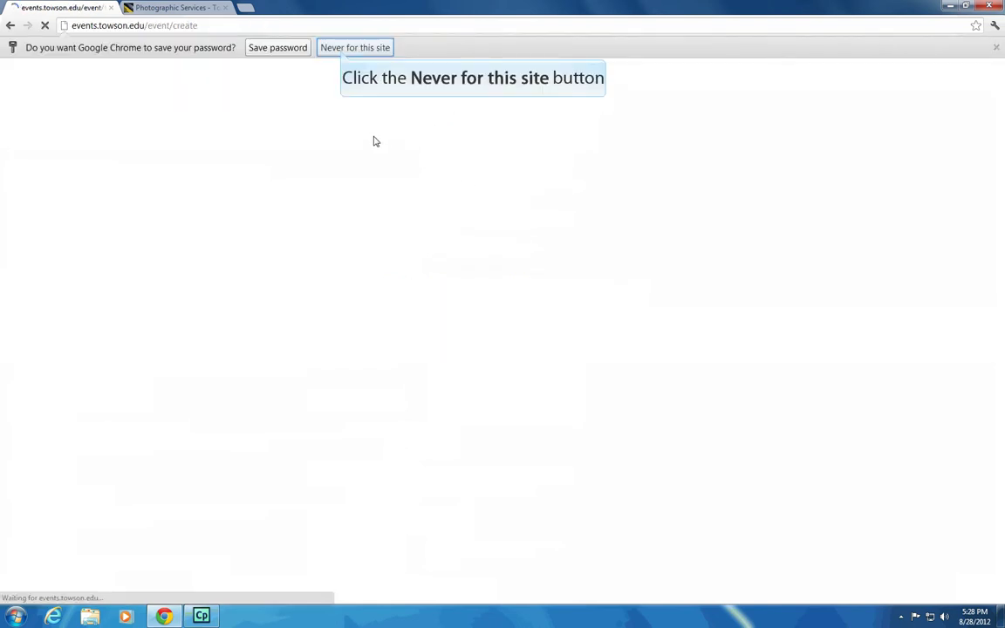
Decline saving the password, then enter title 'Big Open House' and description 'Open House for College of Liberal Arts.'
{"action": "left_click", "coordinate": [348, 48]}
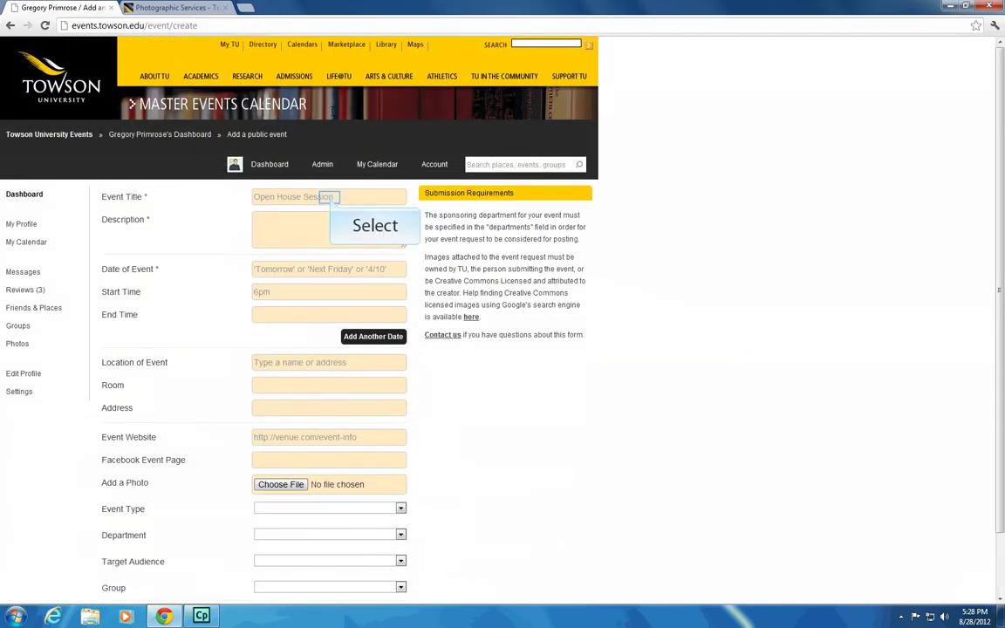
{"action": "left_click", "coordinate": [331, 197]}
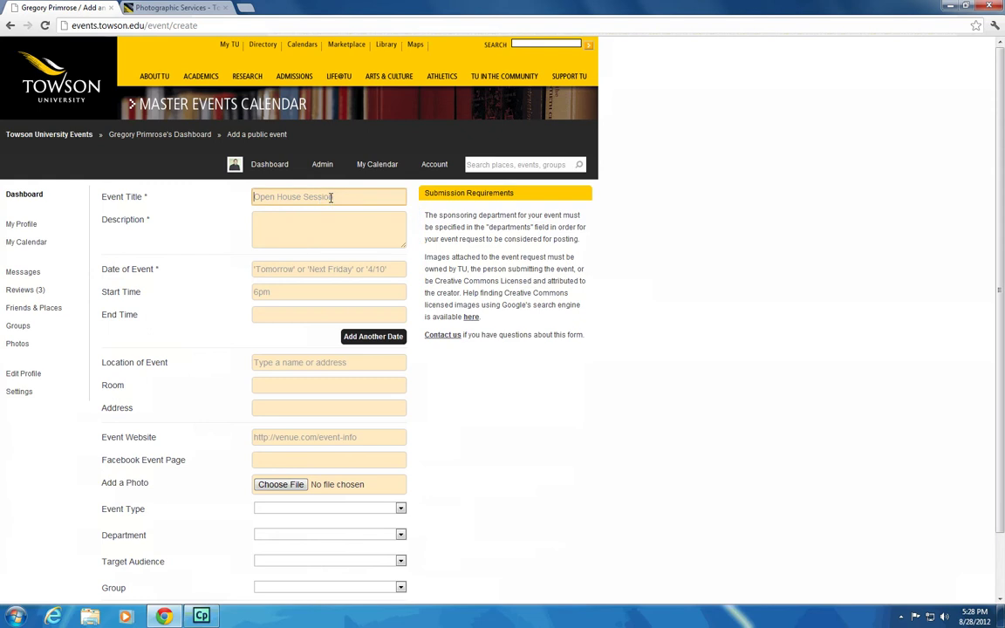
{"action": "type", "text": "Big Open House"}
{"action": "key", "text": "Tab"}
{"action": "type", "text": "Open House for C"}
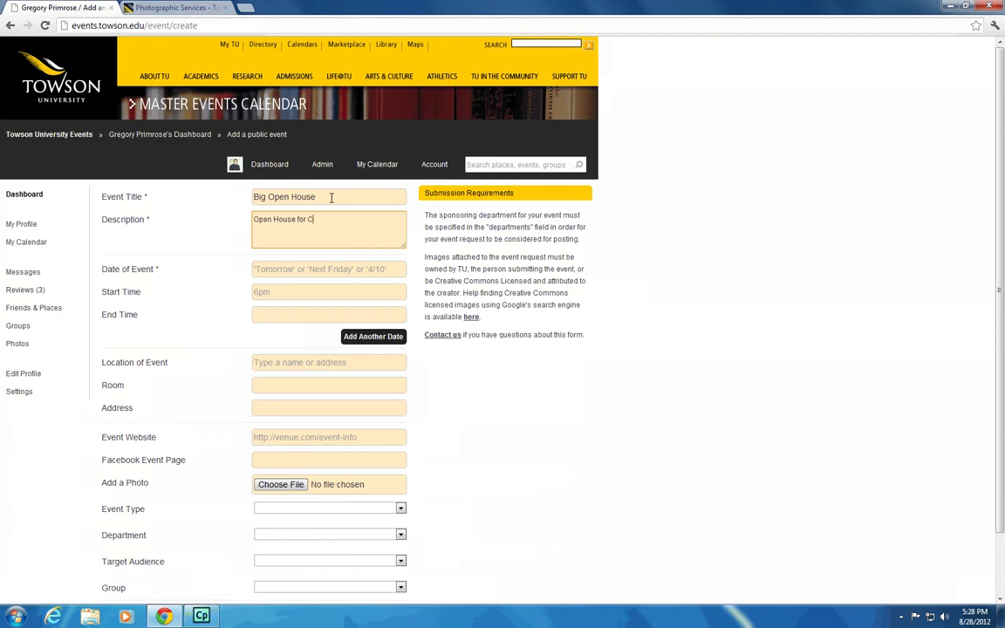
{"action": "type", "text": "ollege of Liberal Arts"}
{"action": "type", "text": "."}
{"action": "key", "text": "Tab"}
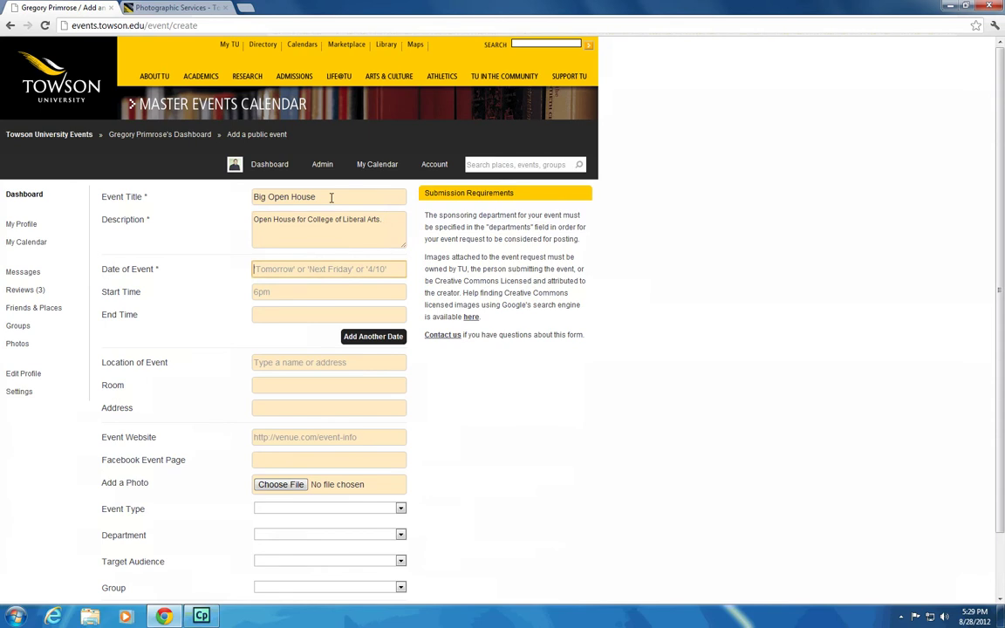
Enter date 12/20/2012, start 17:00 and end 8:00pm, and add another date
{"action": "type", "text": "12/"}
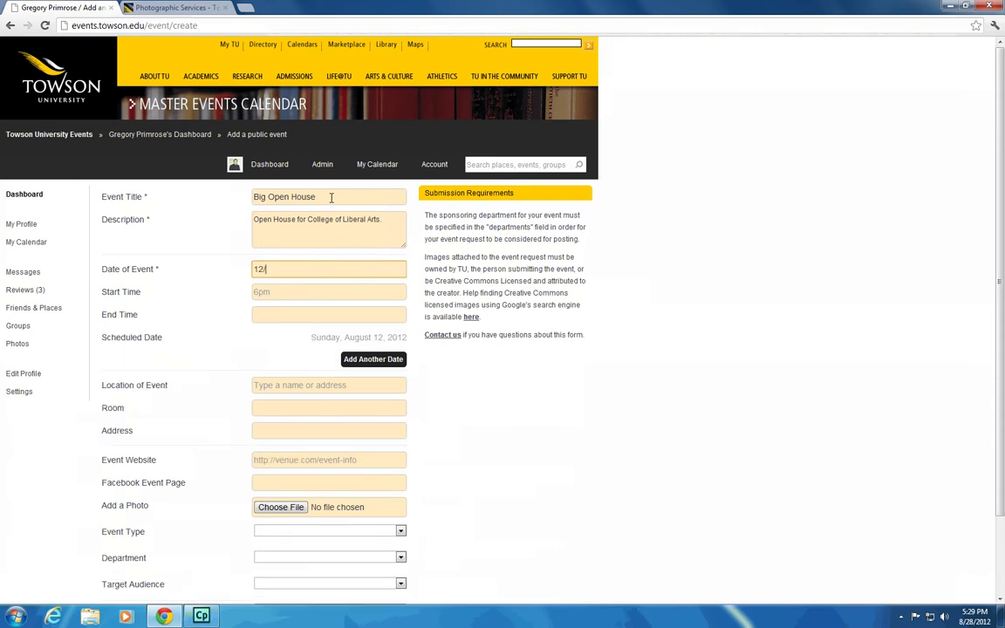
{"action": "type", "text": "20/2012"}
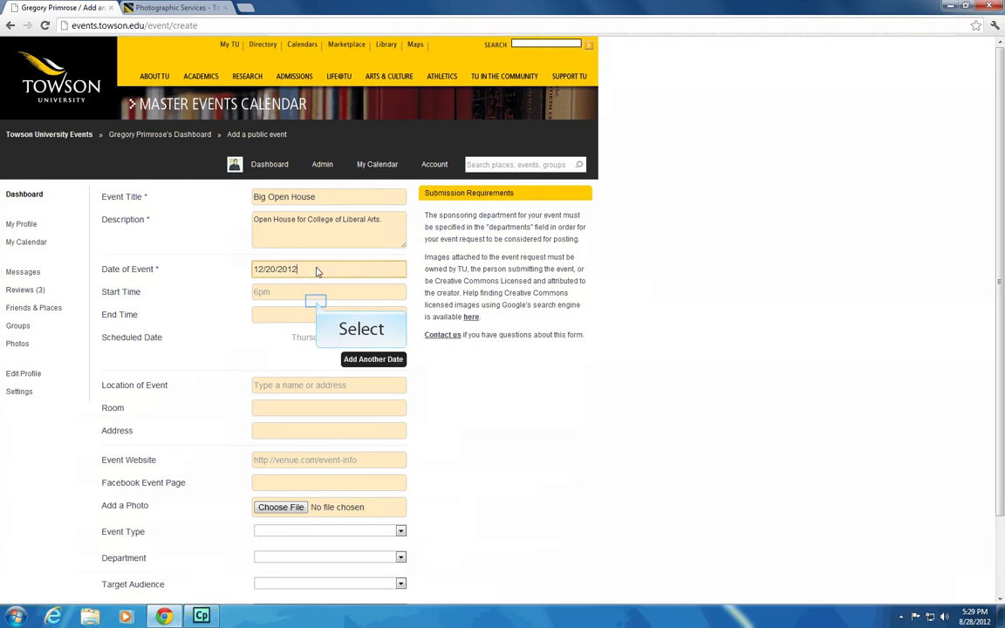
{"action": "left_click", "coordinate": [316, 299]}
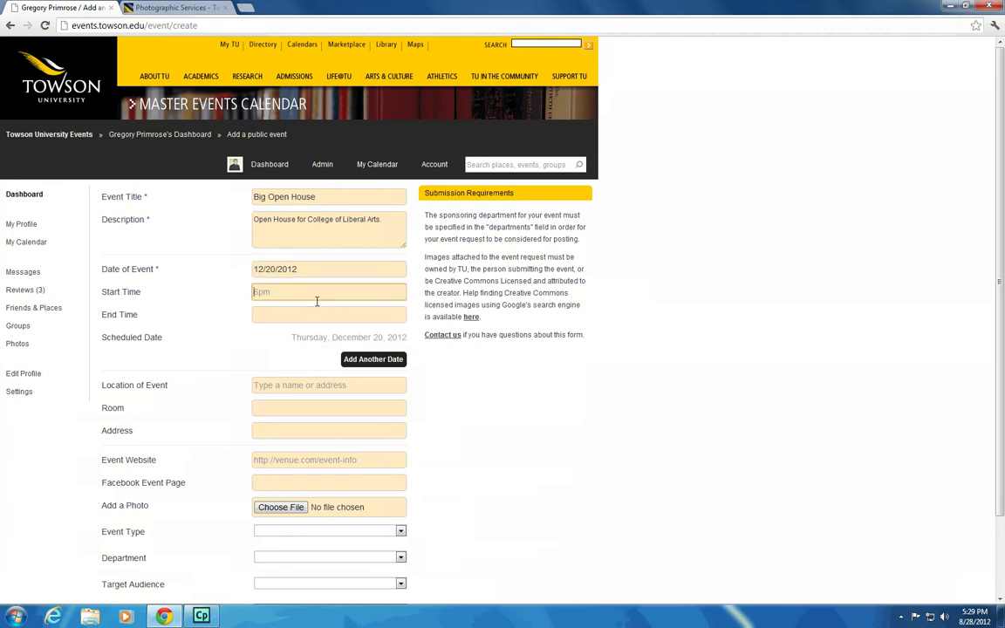
{"action": "type", "text": "17:00"}
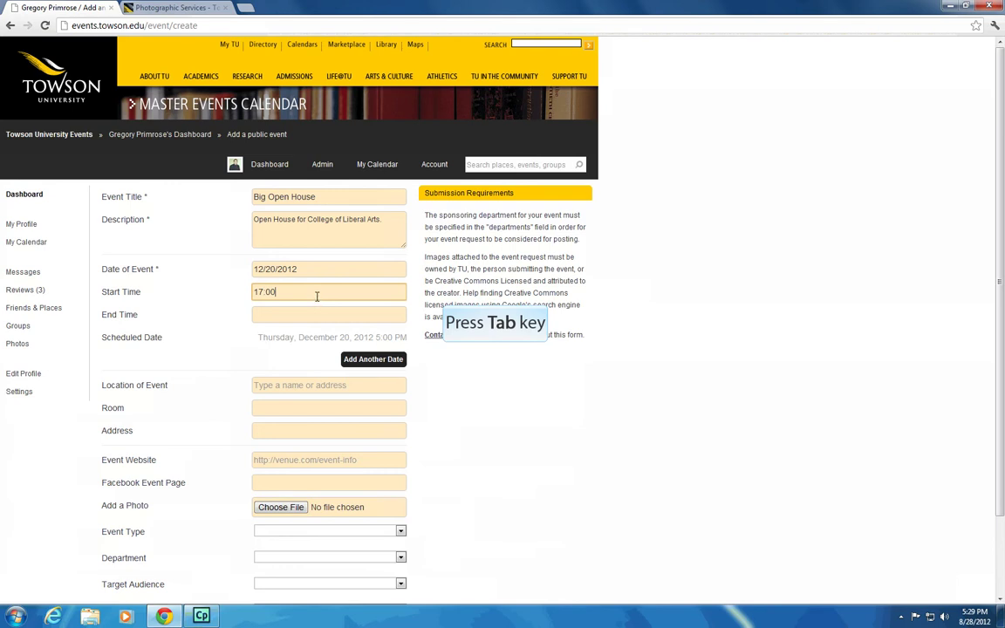
{"action": "key", "text": "Tab"}
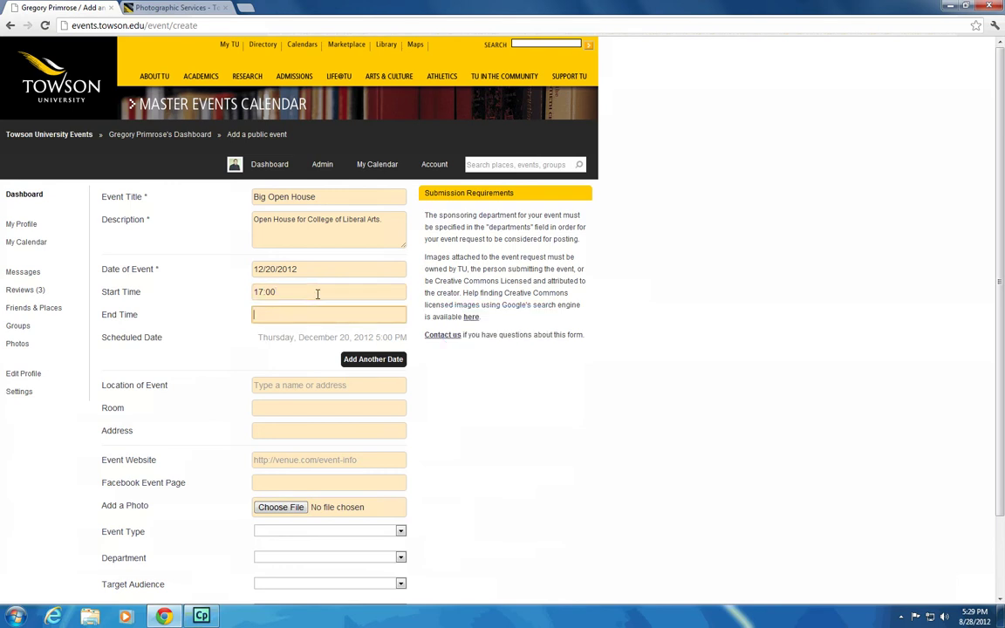
{"action": "type", "text": "8:00pm"}
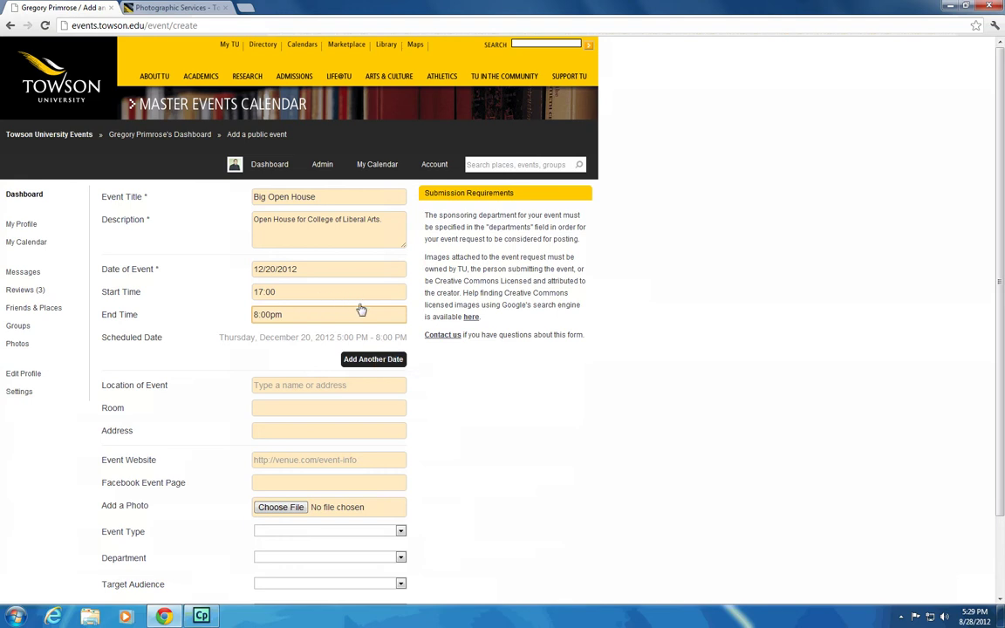
{"action": "left_click", "coordinate": [388, 362]}
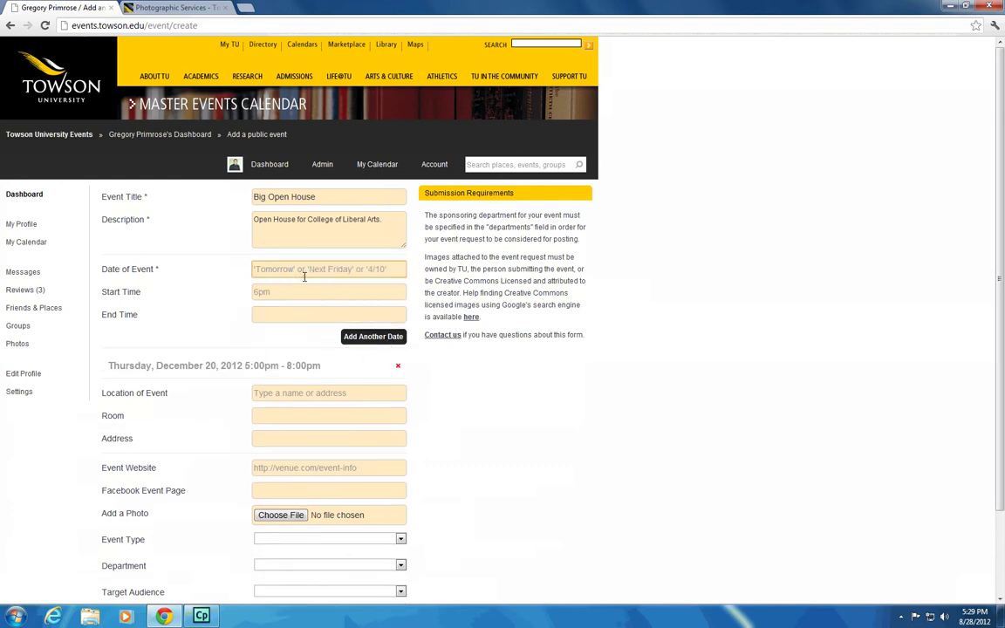
Enter date 12/21/2012 from 17:00 to 21:00 and add it to the schedule
{"action": "type", "text": "12/21"}
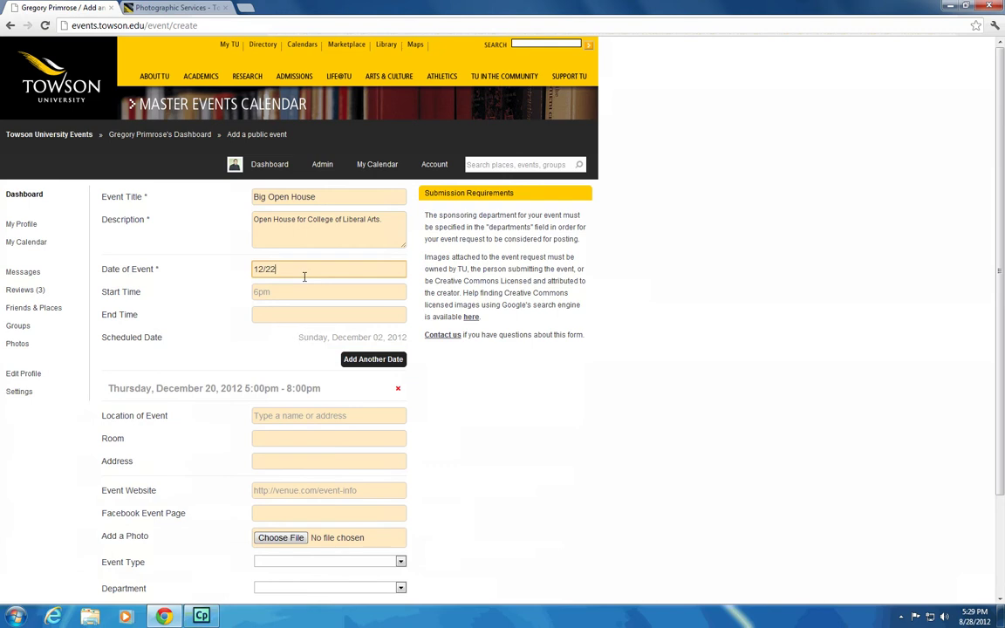
{"action": "type", "text": "/2012"}
{"action": "key", "text": "Tab"}
{"action": "type", "text": "17:00"}
{"action": "key", "text": "Tab"}
{"action": "type", "text": "21:00"}
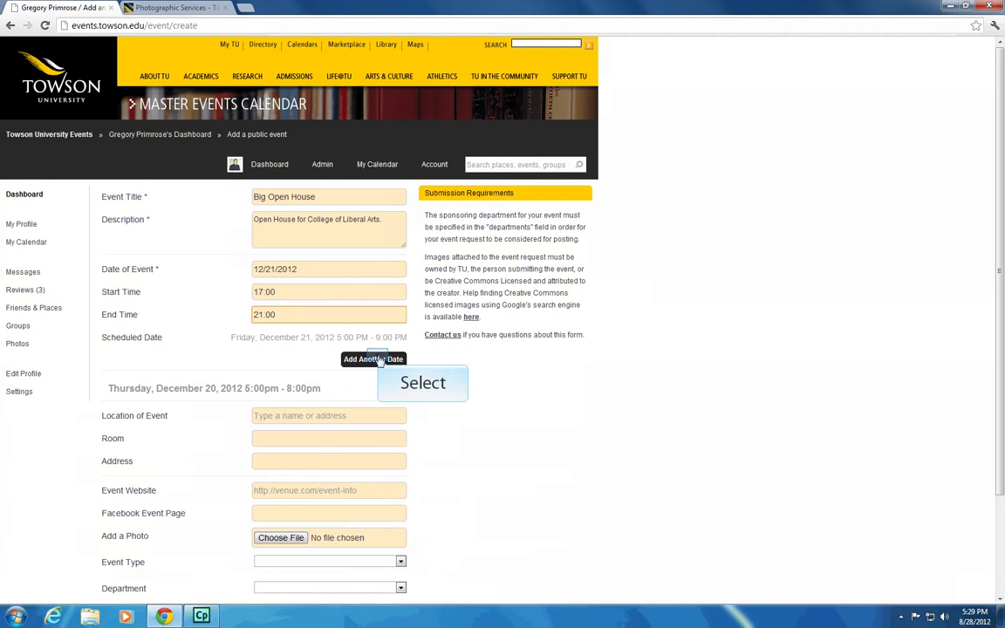
{"action": "left_click", "coordinate": [377, 359]}
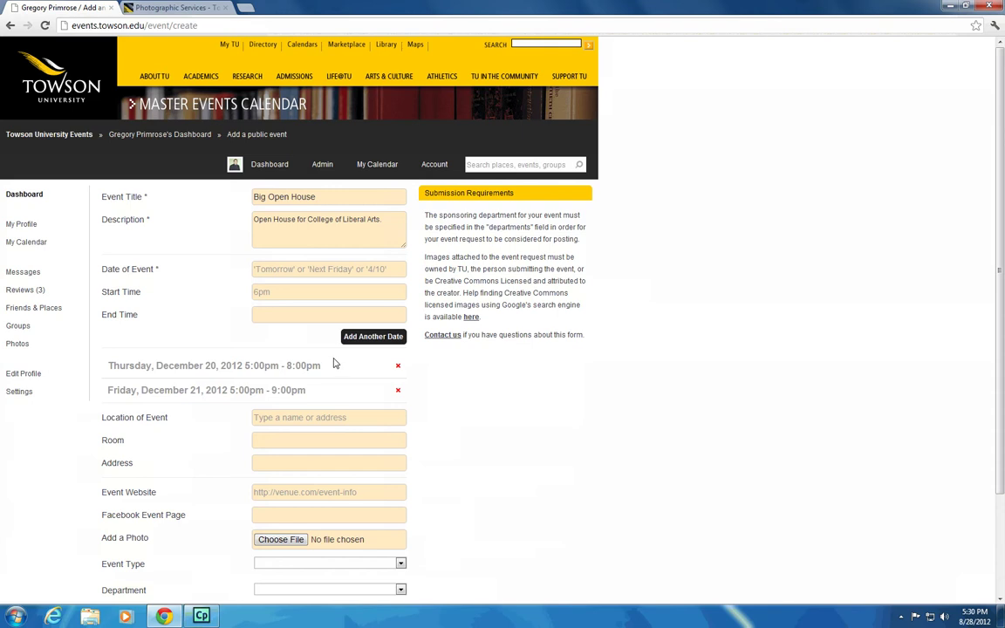
Pick the College of Liberal Arts location suggestion and set the room to 2101
{"action": "scroll", "coordinate": [330, 365], "scroll_direction": "down", "scroll_amount": 3}
{"action": "left_click", "coordinate": [284, 300]}
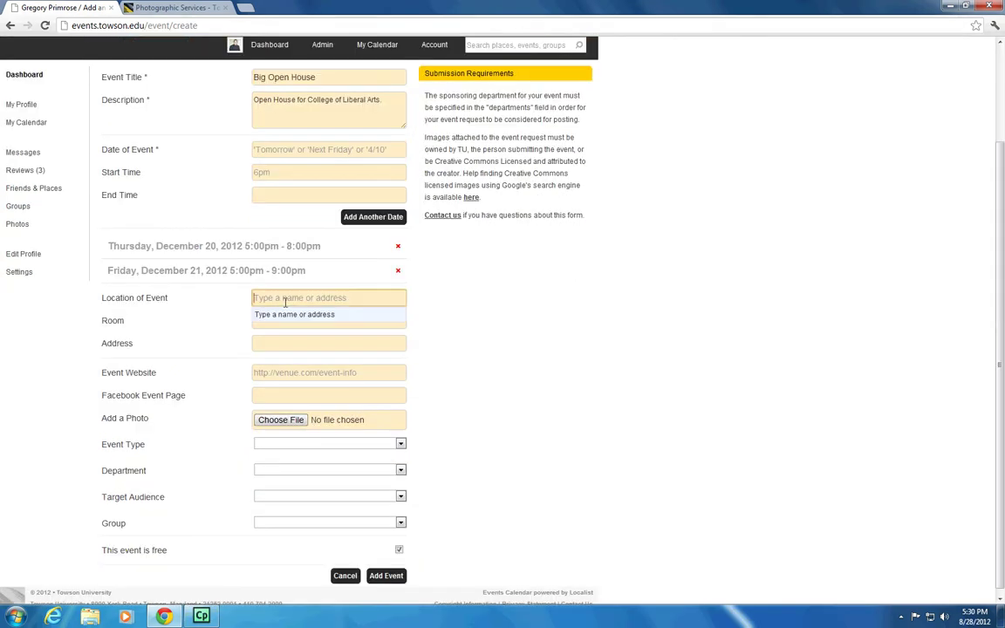
{"action": "type", "text": "college of libe"}
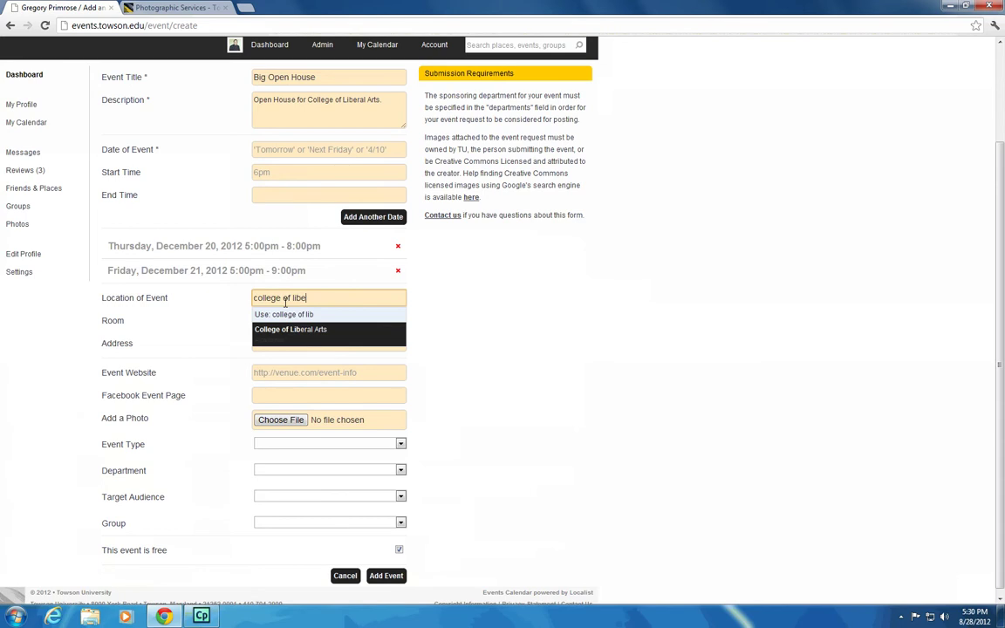
{"action": "key", "text": "Return"}
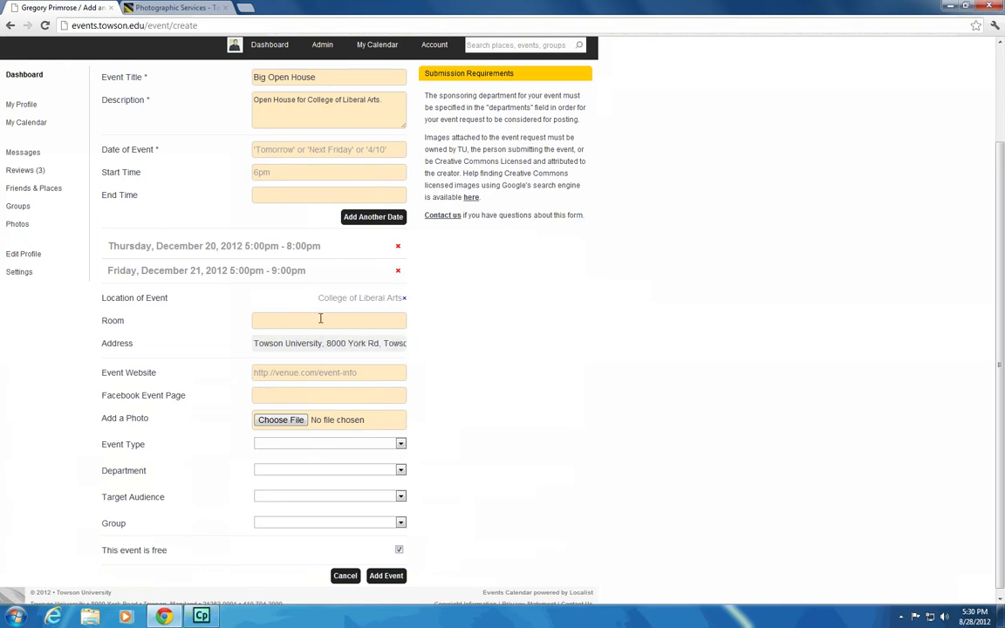
{"action": "left_click", "coordinate": [321, 320]}
{"action": "type", "text": "2101"}
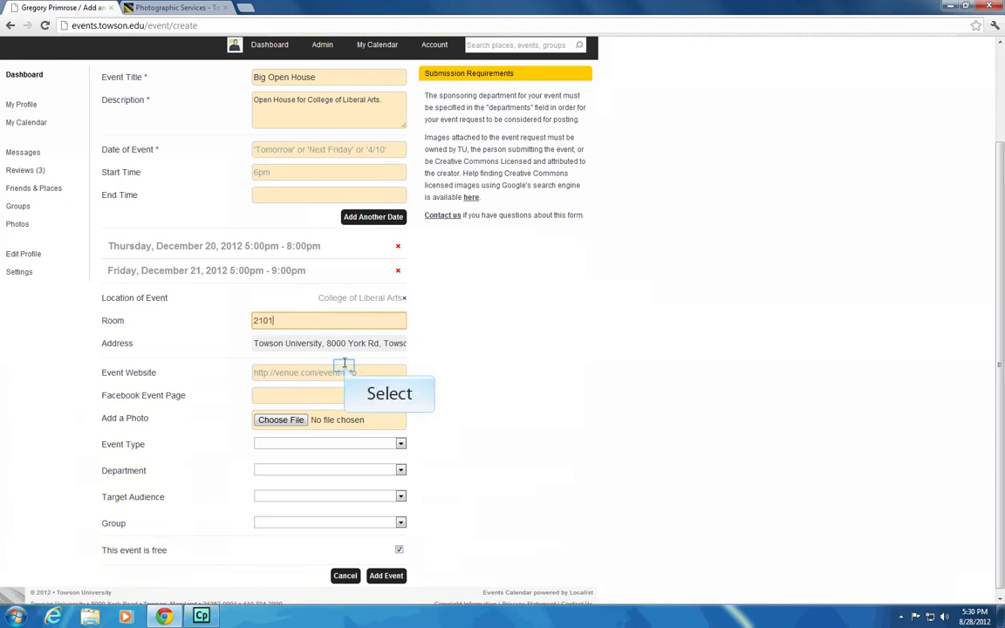
{"action": "left_click", "coordinate": [344, 366]}
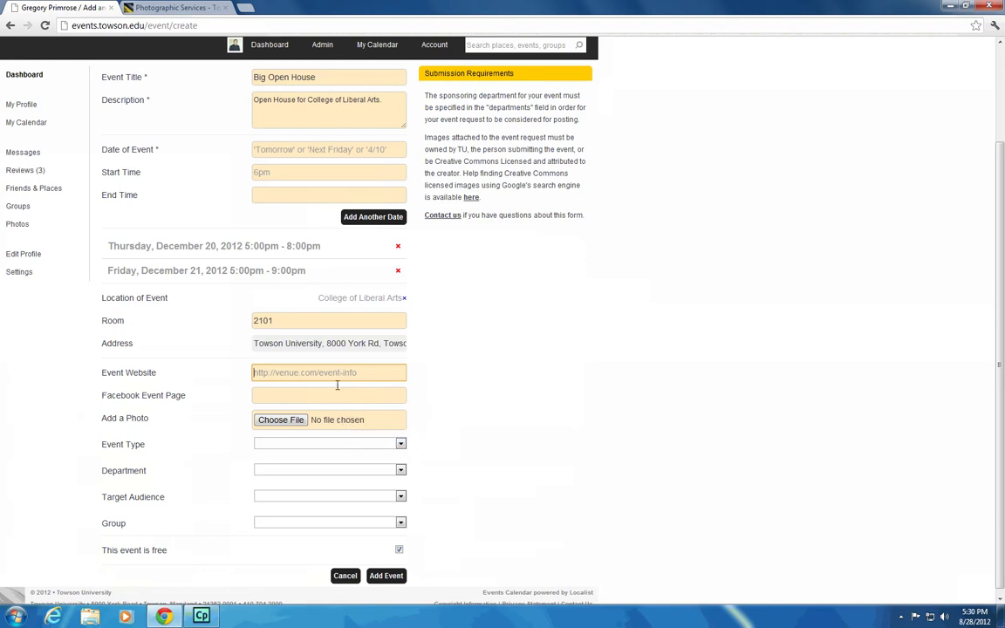
{"action": "left_click", "coordinate": [337, 395]}
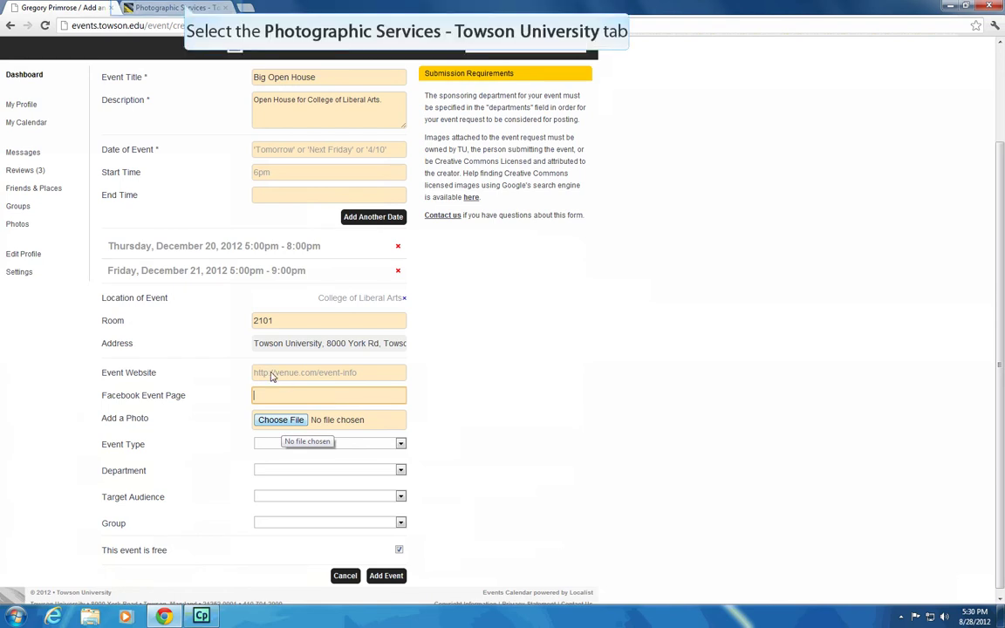
Go to the Image Gallery and search it for 'open house'
{"action": "left_click", "coordinate": [186, 8]}
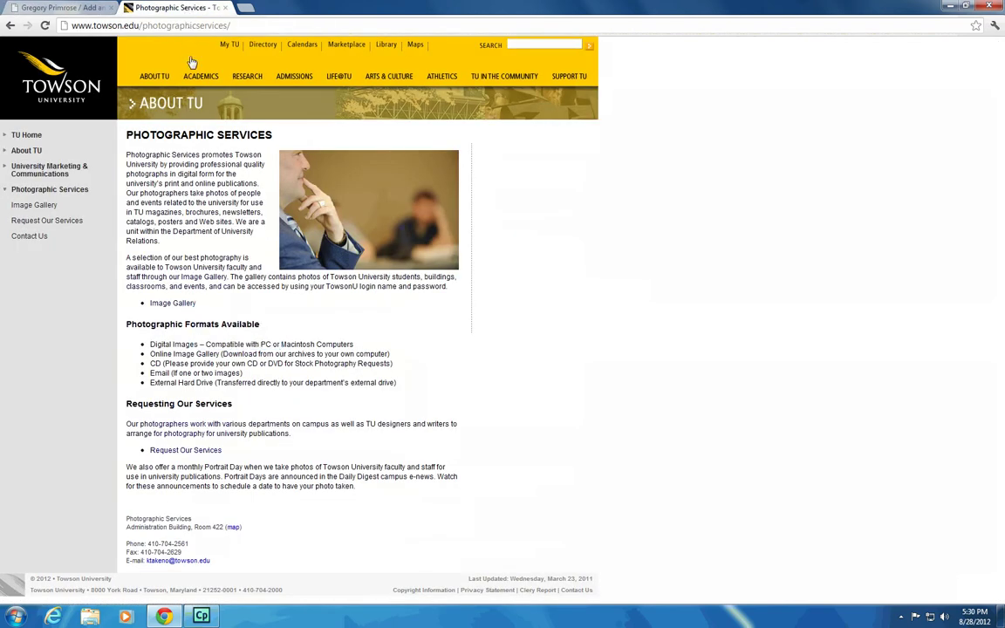
{"action": "left_click", "coordinate": [193, 305]}
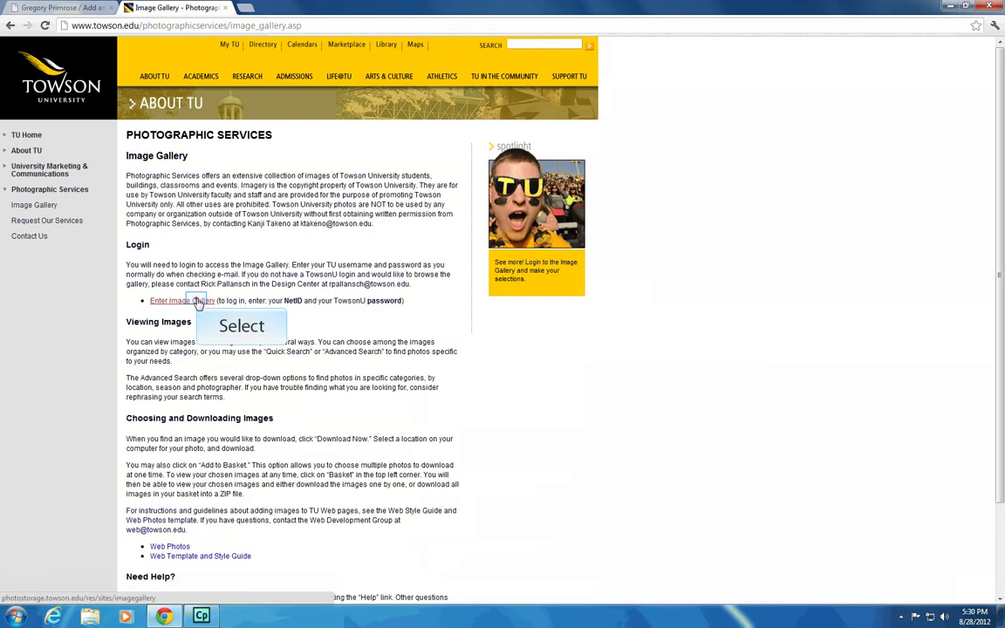
{"action": "left_click", "coordinate": [197, 302]}
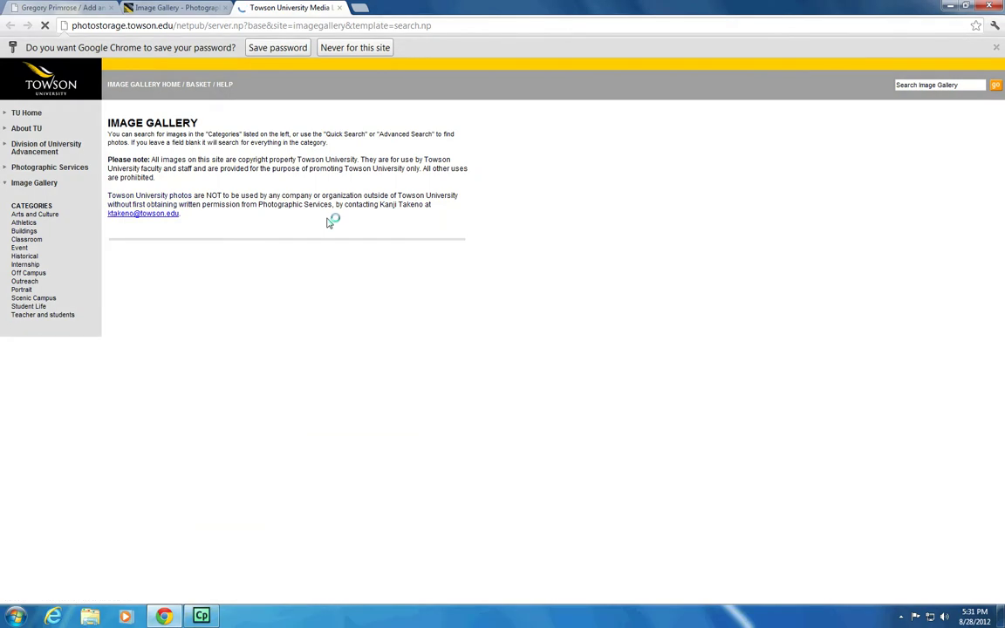
{"action": "left_click", "coordinate": [275, 277]}
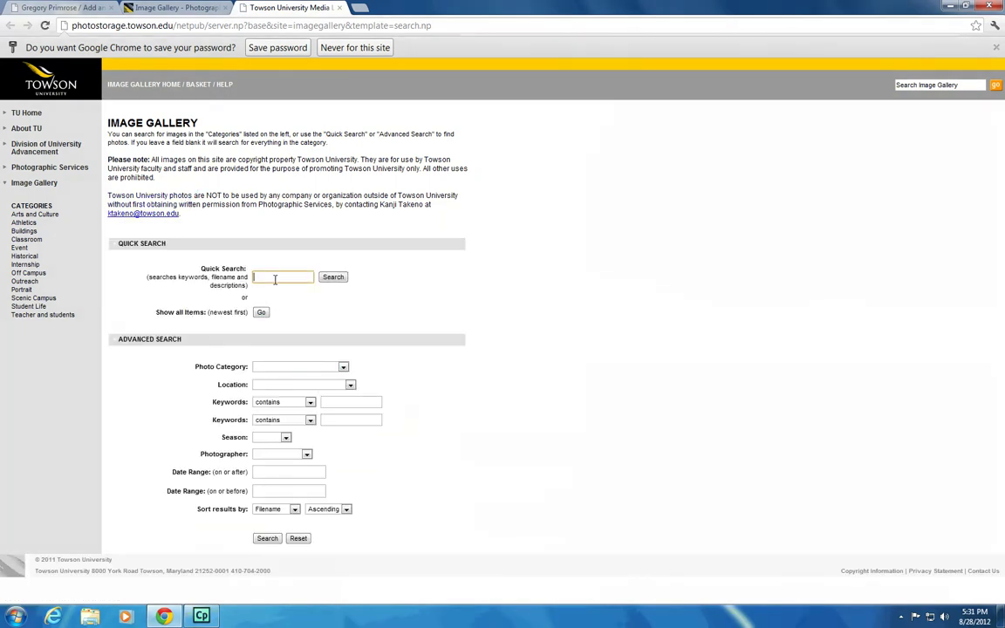
{"action": "type", "text": "open house"}
{"action": "key", "text": "Return"}
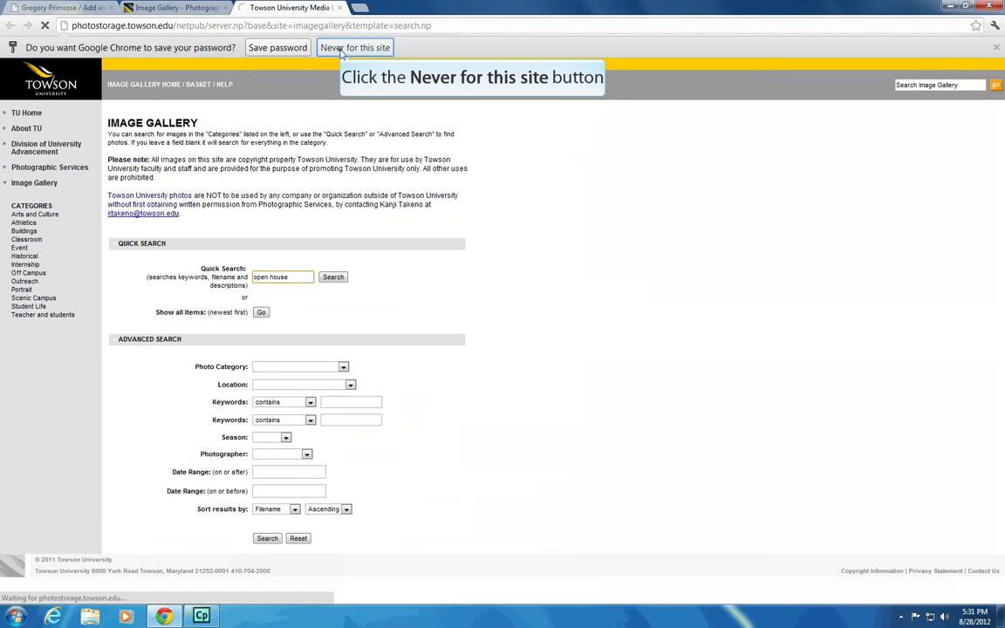
{"action": "left_click", "coordinate": [330, 49]}
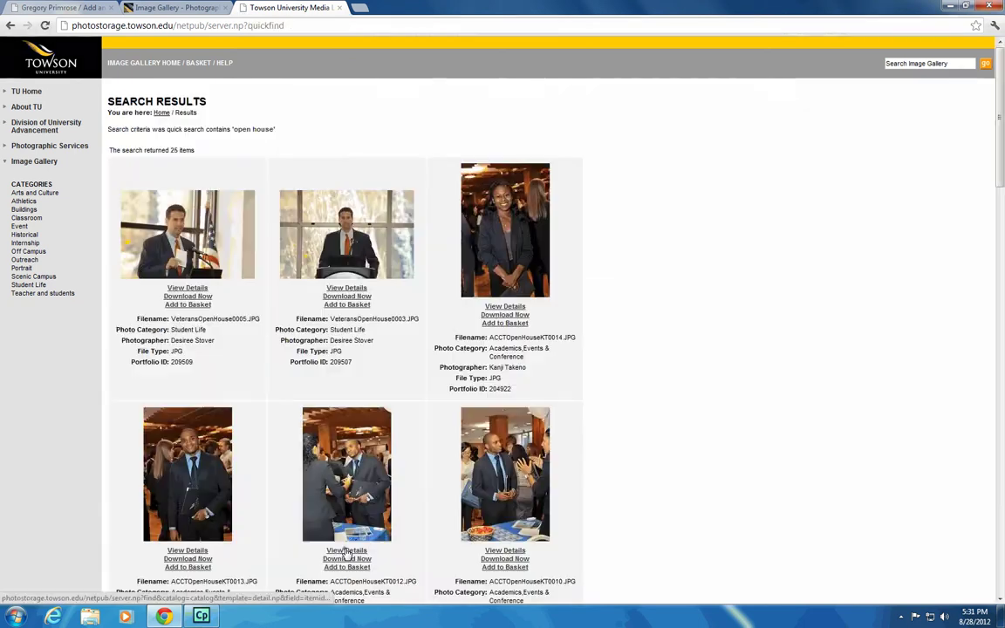
Download ACCTOpenHouseKT0012.JPG from its item details page
{"action": "left_click", "coordinate": [347, 550]}
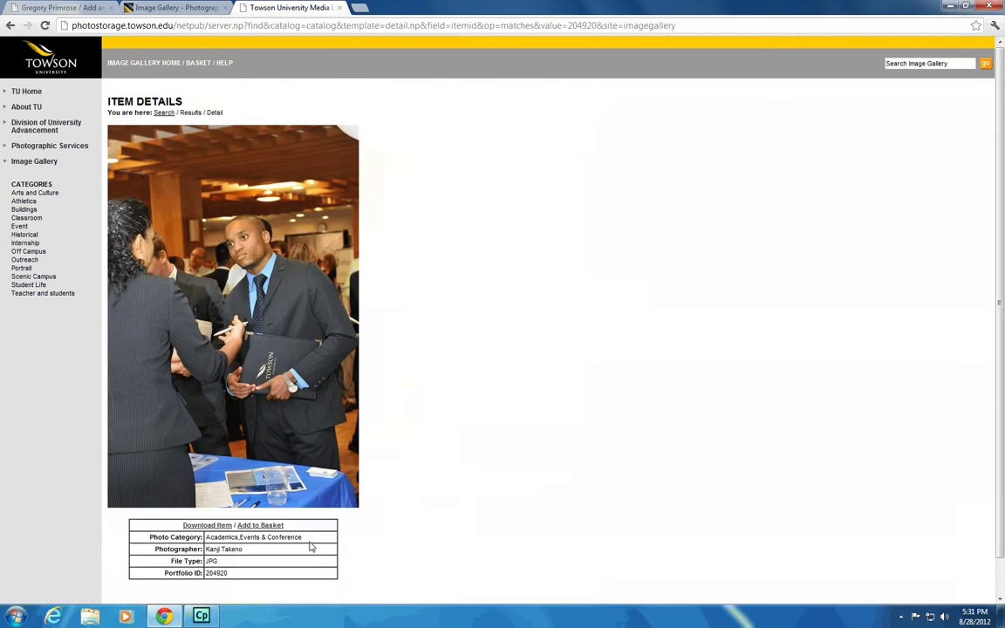
{"action": "scroll", "coordinate": [250, 517], "scroll_direction": "down", "scroll_amount": 1}
{"action": "left_click", "coordinate": [207, 485]}
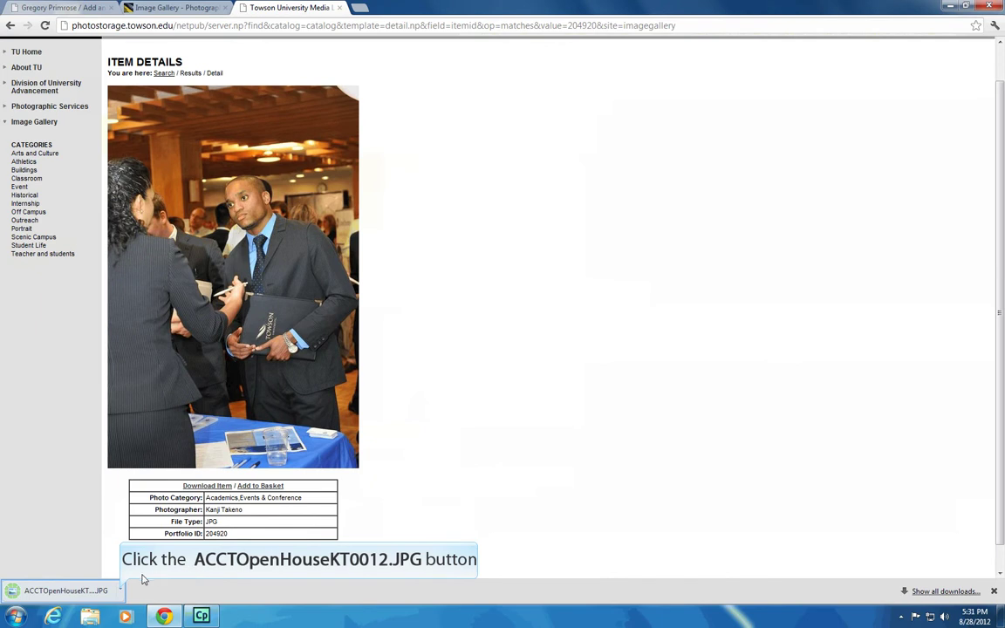
{"action": "left_click", "coordinate": [122, 592]}
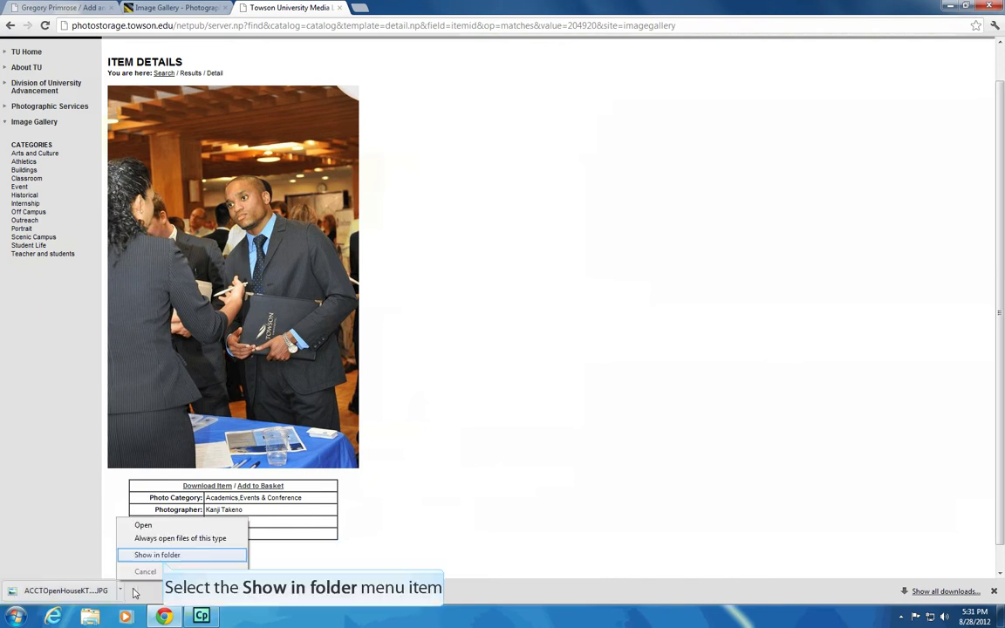
Show ACCTOpenHouseKT0012 in Downloads, launch IrfanView, and drag the photo into it
{"action": "left_click", "coordinate": [170, 555]}
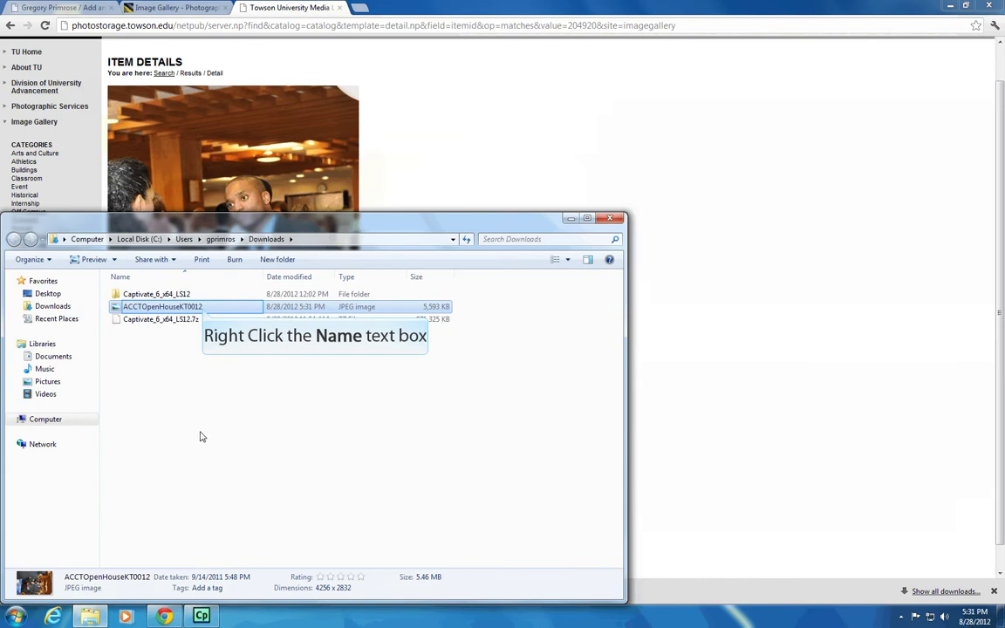
{"action": "right_click", "coordinate": [203, 312]}
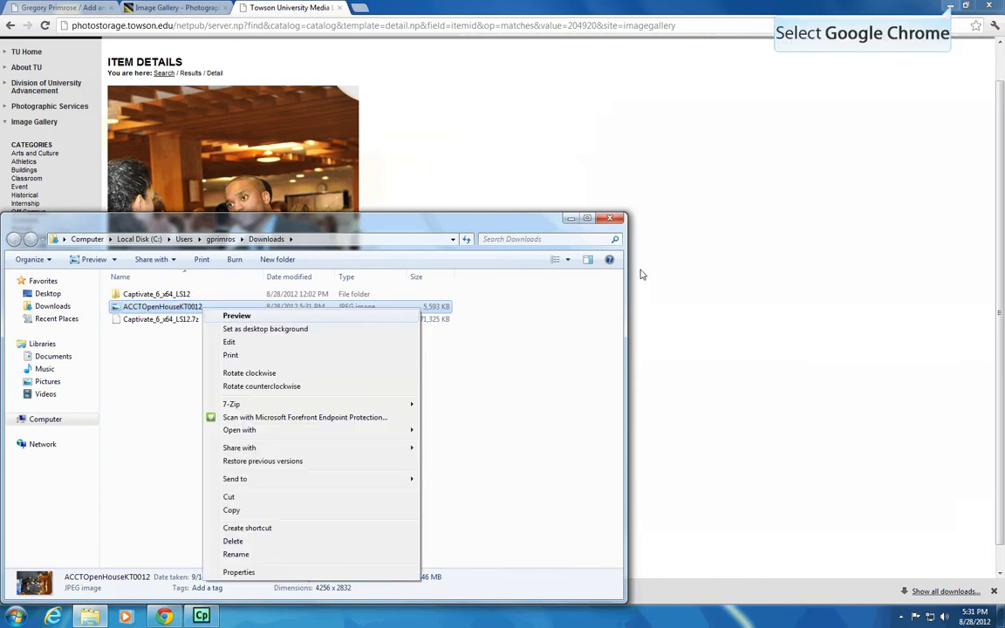
{"action": "left_click", "coordinate": [950, 6]}
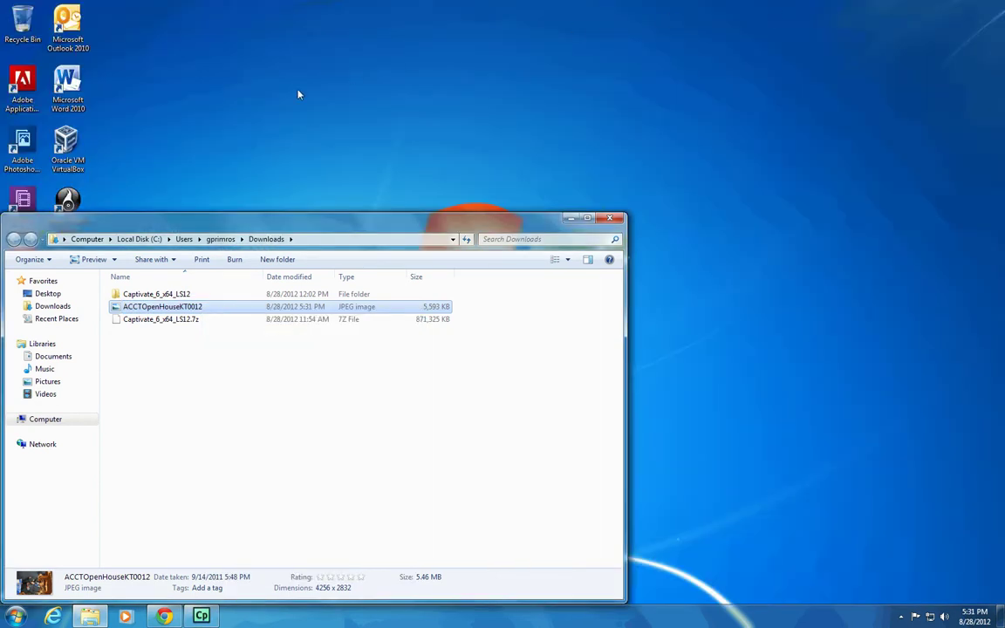
{"action": "left_click_drag", "start_coordinate": [190, 226], "coordinate": [456, 162]}
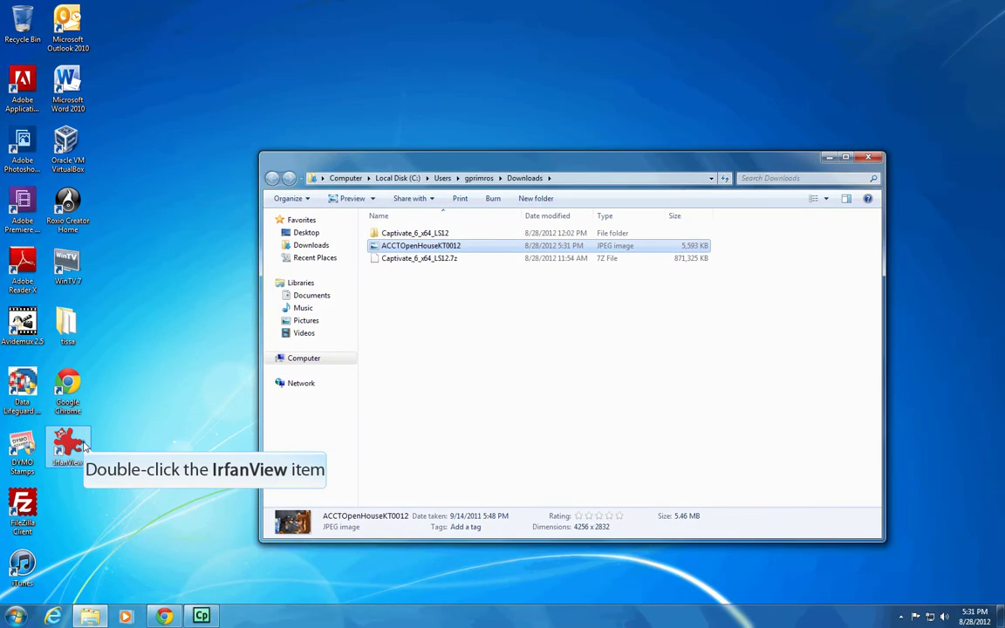
{"action": "double_click", "coordinate": [67, 446]}
{"action": "left_click_drag", "start_coordinate": [438, 250], "coordinate": [289, 244]}
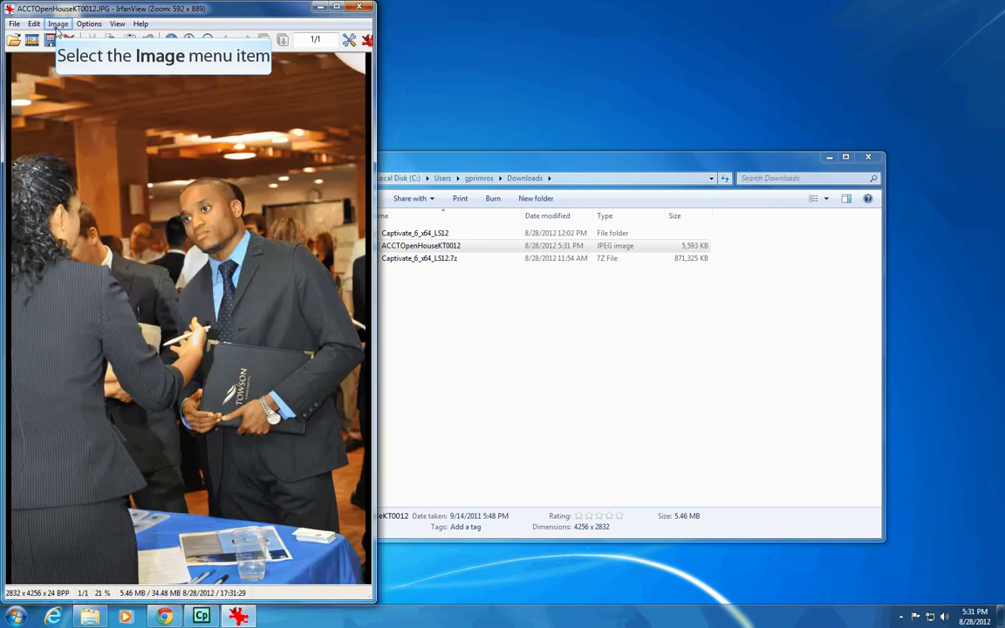
Resize the photo to width 800 (800 x 1202) and recheck the size
{"action": "left_click", "coordinate": [56, 25]}
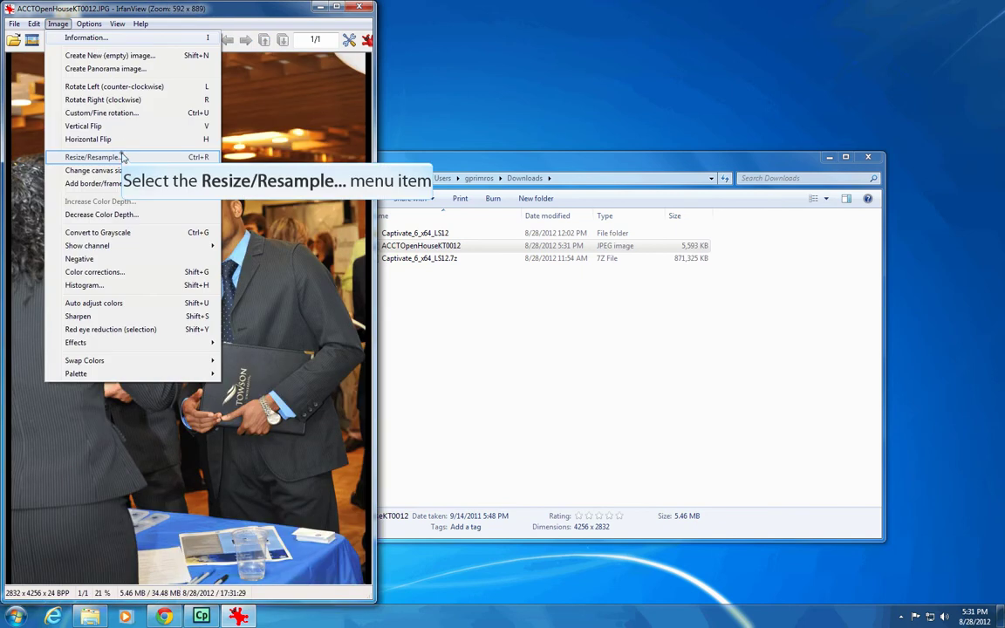
{"action": "left_click", "coordinate": [90, 157]}
{"action": "type", "text": "800"}
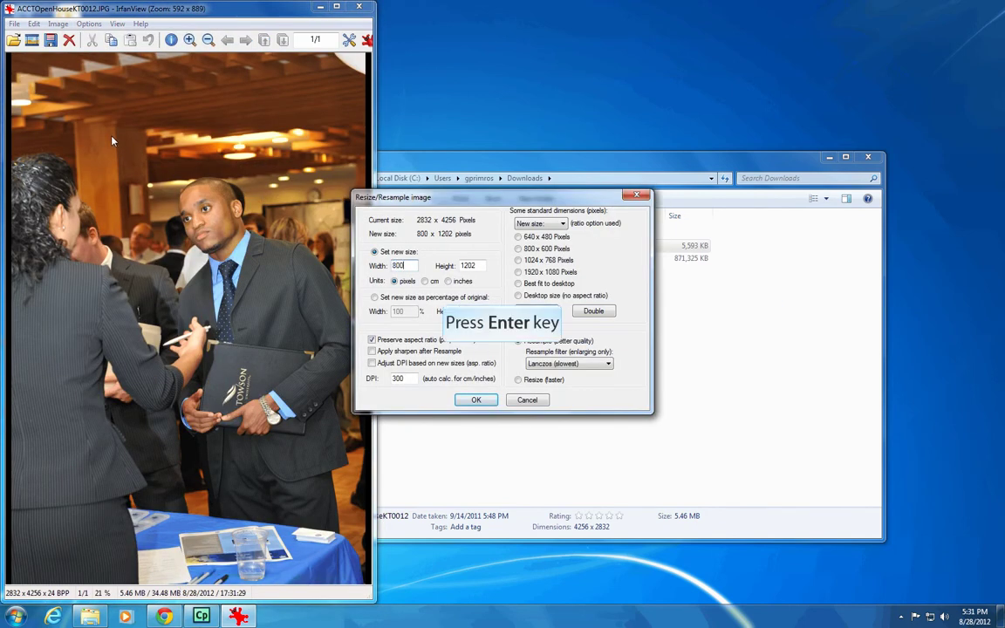
{"action": "key", "text": "Return"}
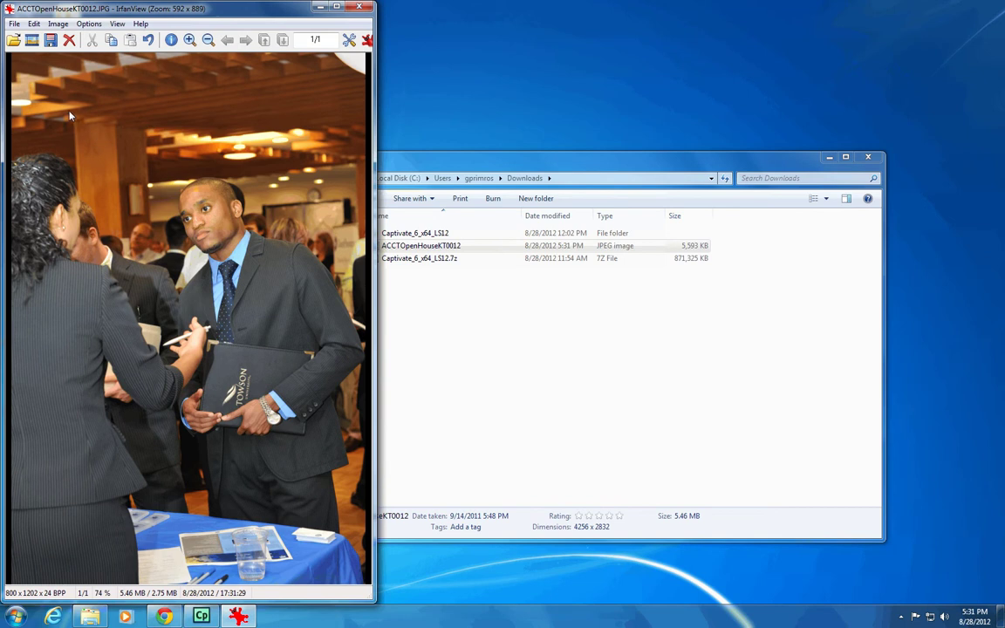
{"action": "left_click", "coordinate": [57, 23]}
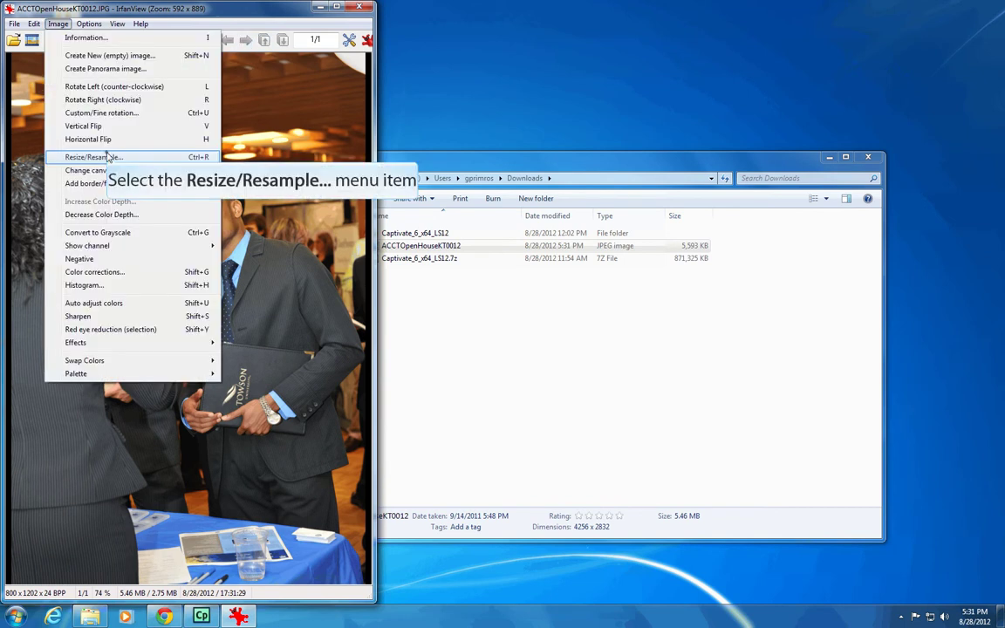
{"action": "left_click", "coordinate": [92, 157]}
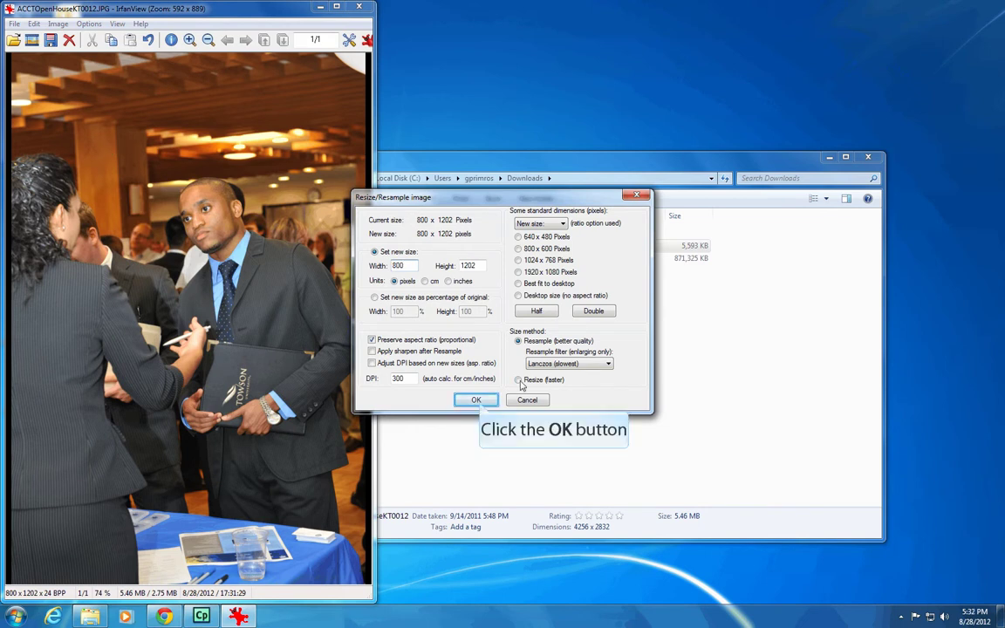
{"action": "left_click", "coordinate": [476, 400]}
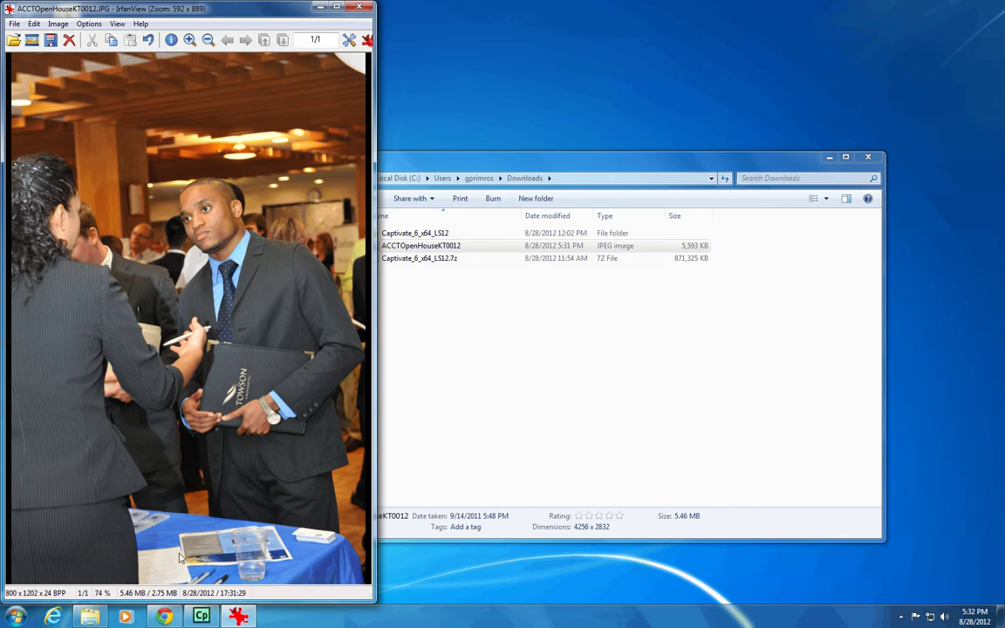
{"action": "left_click", "coordinate": [166, 616]}
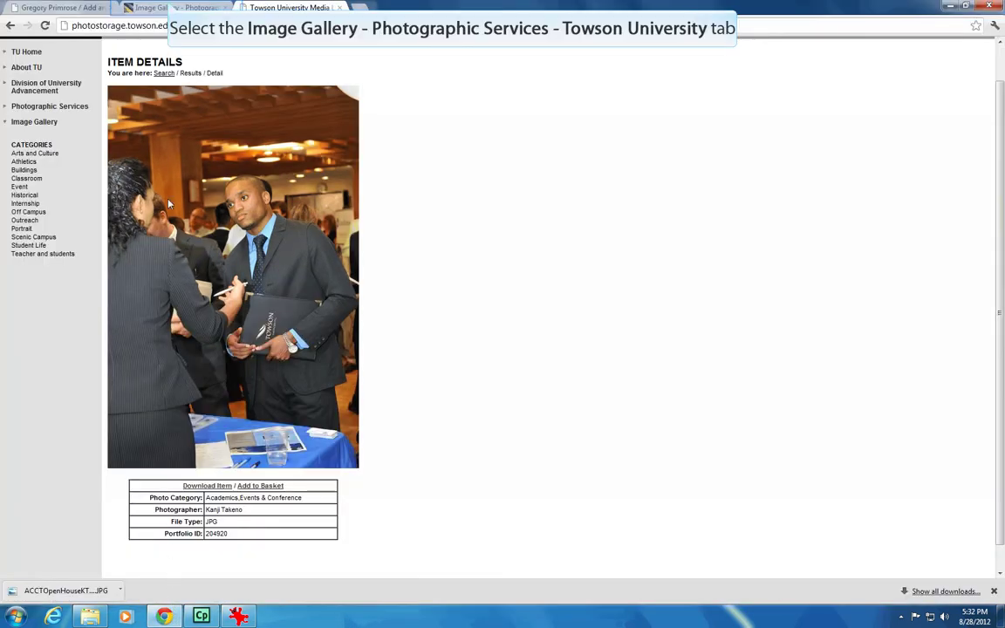
Return to the search results and download the night photo ACCTOpenHouseKT0015.JPG
{"action": "left_click", "coordinate": [172, 7]}
{"action": "left_click", "coordinate": [288, 7]}
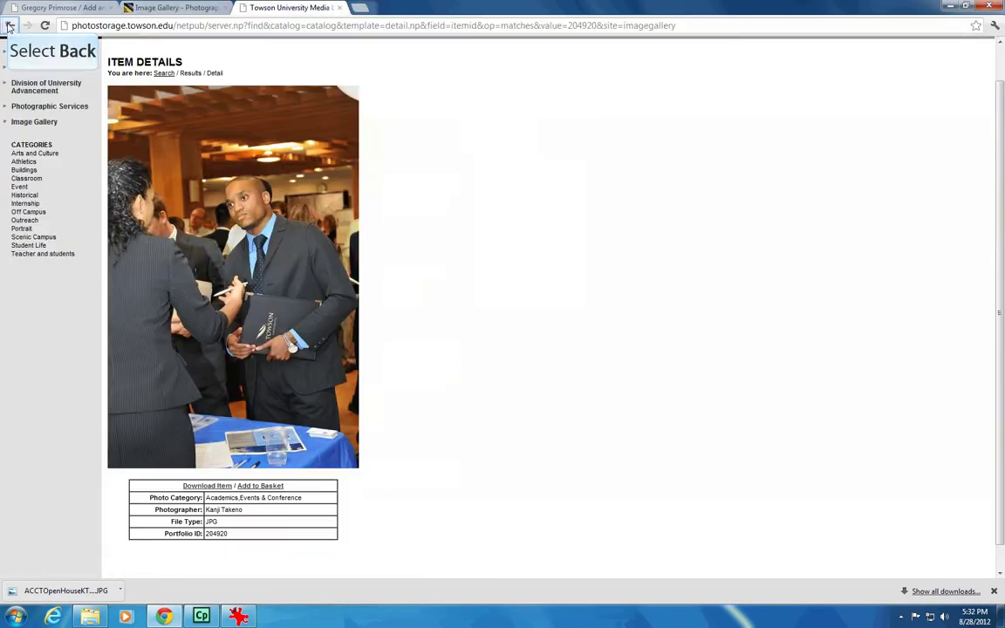
{"action": "left_click", "coordinate": [10, 26]}
{"action": "scroll", "coordinate": [553, 353], "scroll_direction": "down", "scroll_amount": 3}
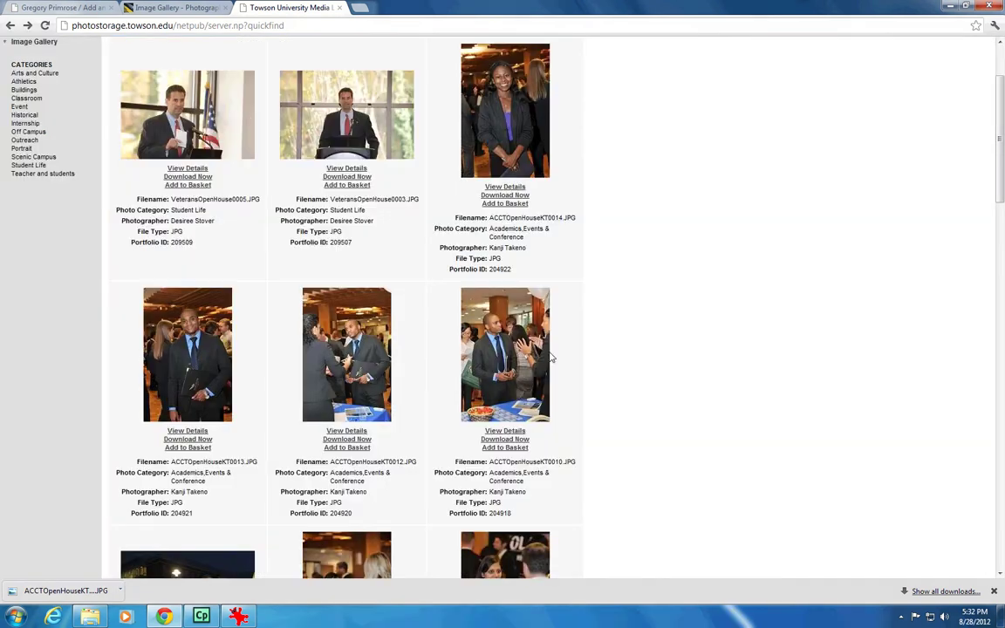
{"action": "scroll", "coordinate": [556, 393], "scroll_direction": "down", "scroll_amount": 1}
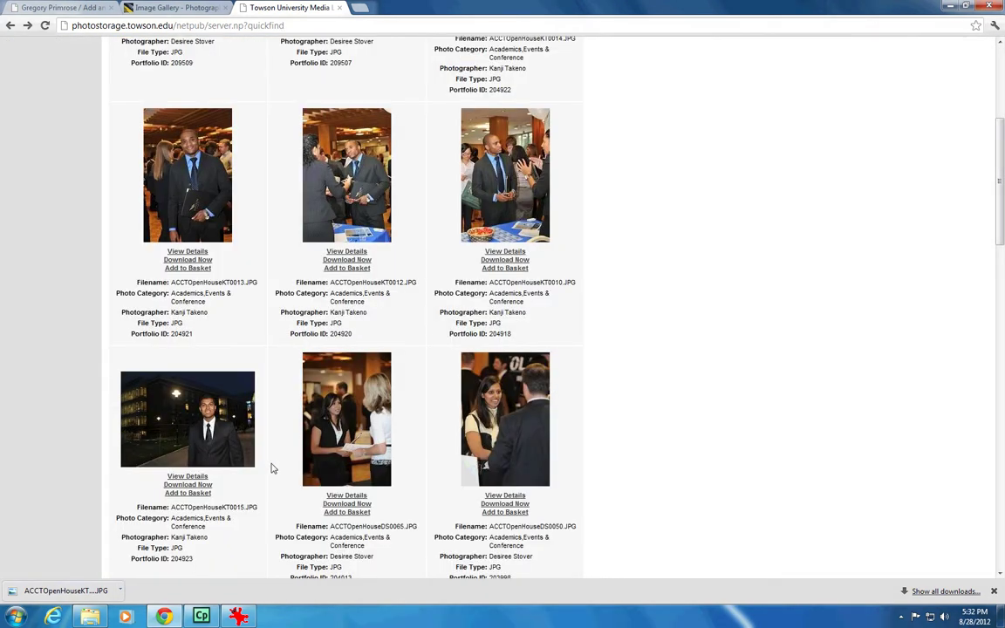
{"action": "left_click", "coordinate": [191, 476]}
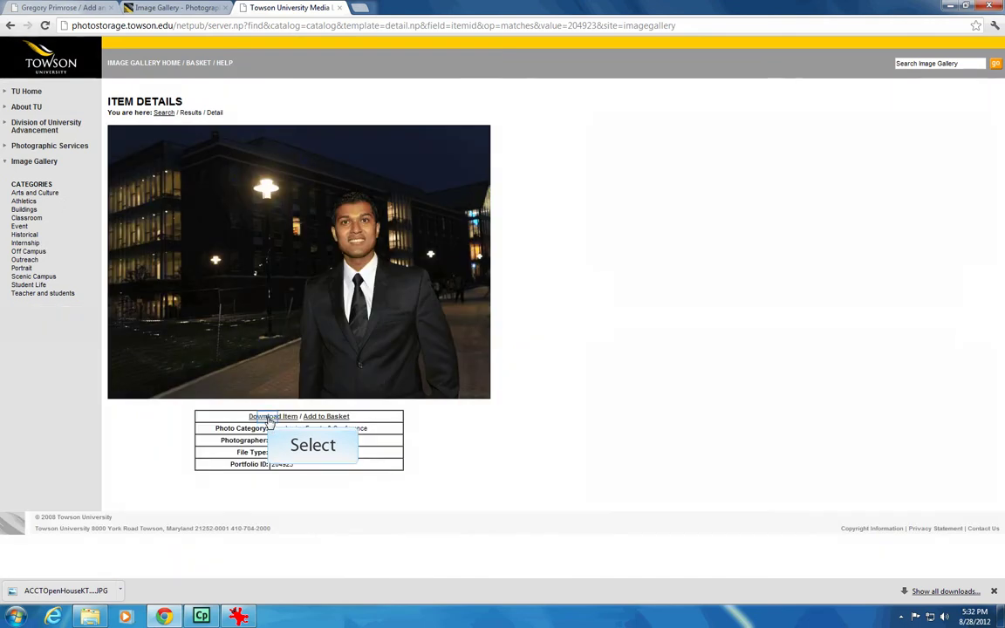
{"action": "left_click", "coordinate": [272, 417]}
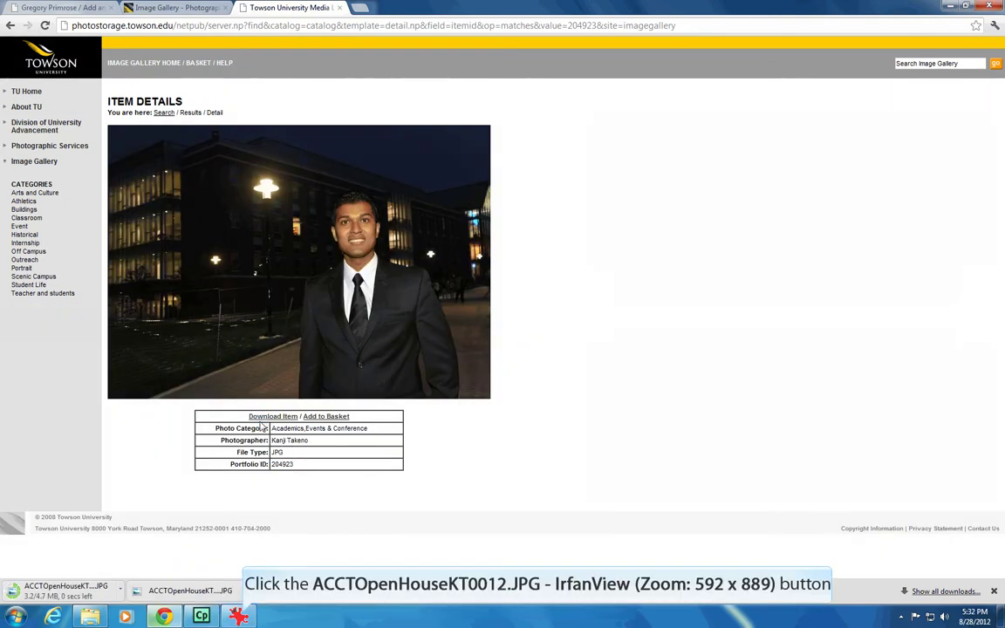
Close IrfanView and bring up the Downloads folder window
{"action": "left_click", "coordinate": [238, 616]}
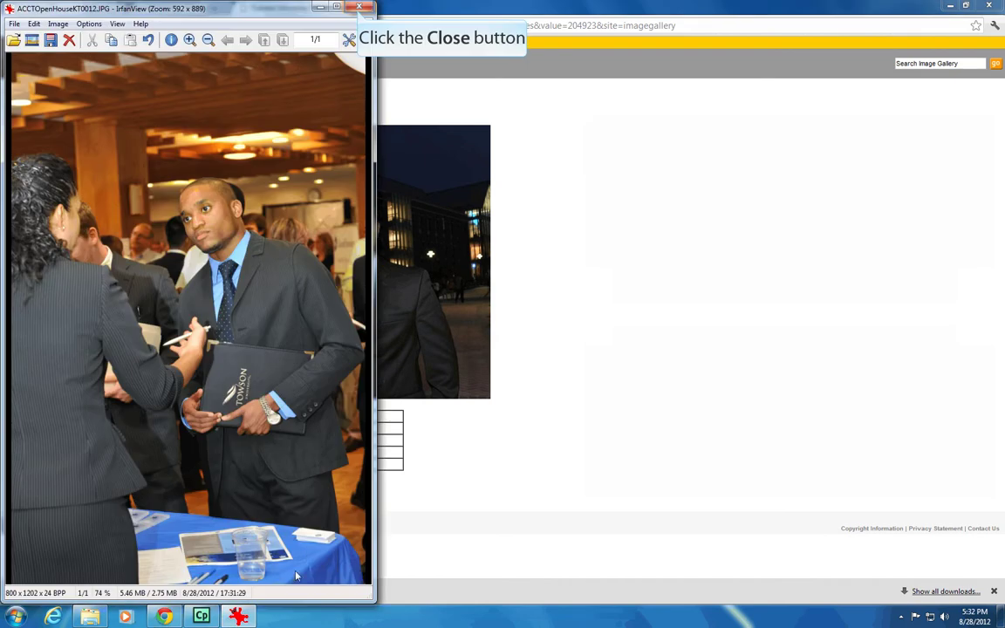
{"action": "left_click", "coordinate": [353, 8]}
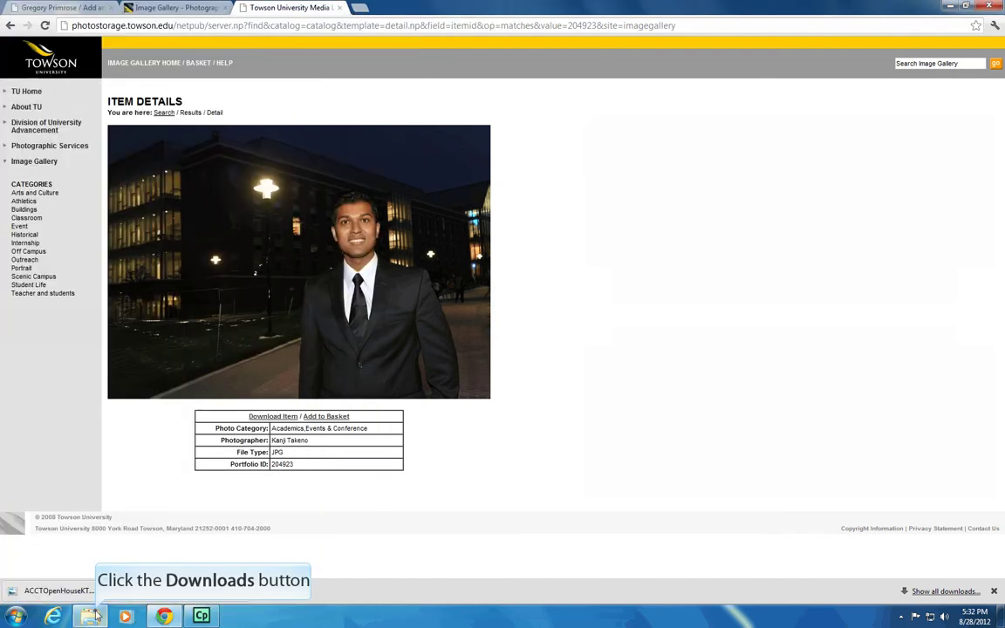
{"action": "left_click", "coordinate": [93, 612]}
Relaunch IrfanView and open ACCTOpenHouseKT0015 in it from Downloads
{"action": "left_click", "coordinate": [444, 272]}
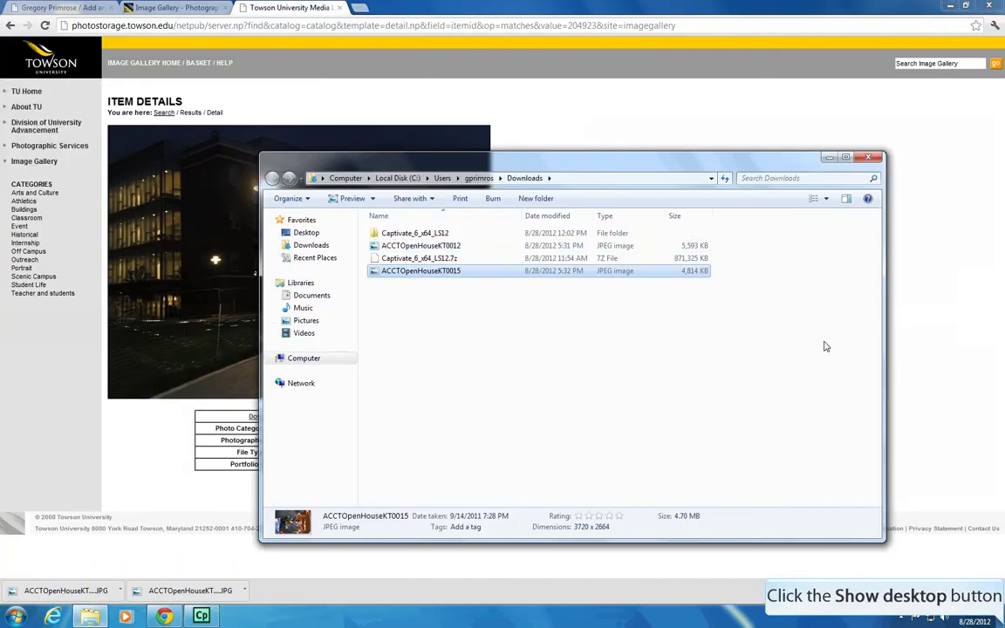
{"action": "left_click", "coordinate": [1000, 616]}
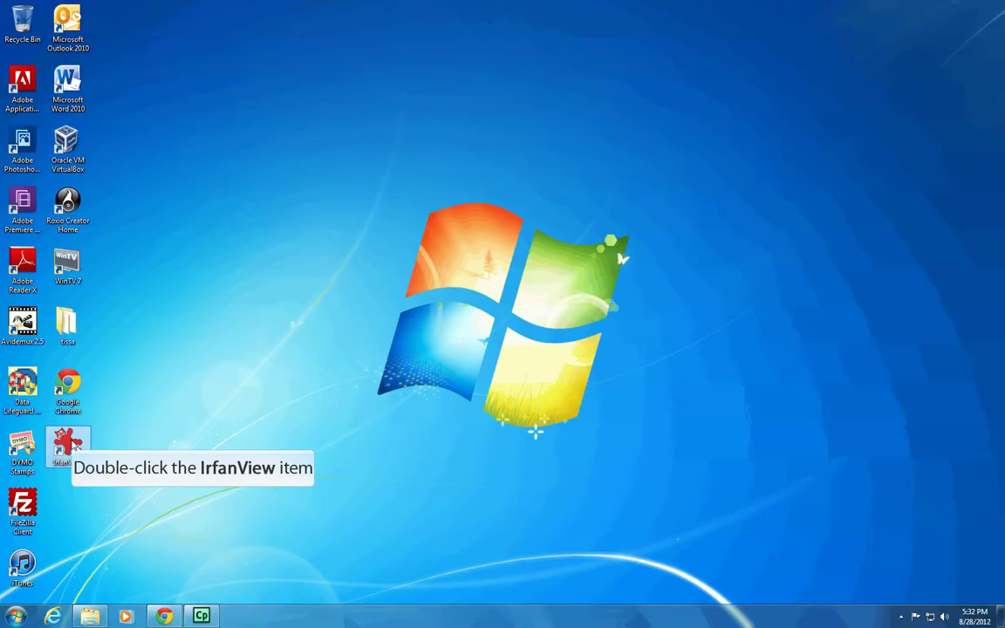
{"action": "double_click", "coordinate": [68, 443]}
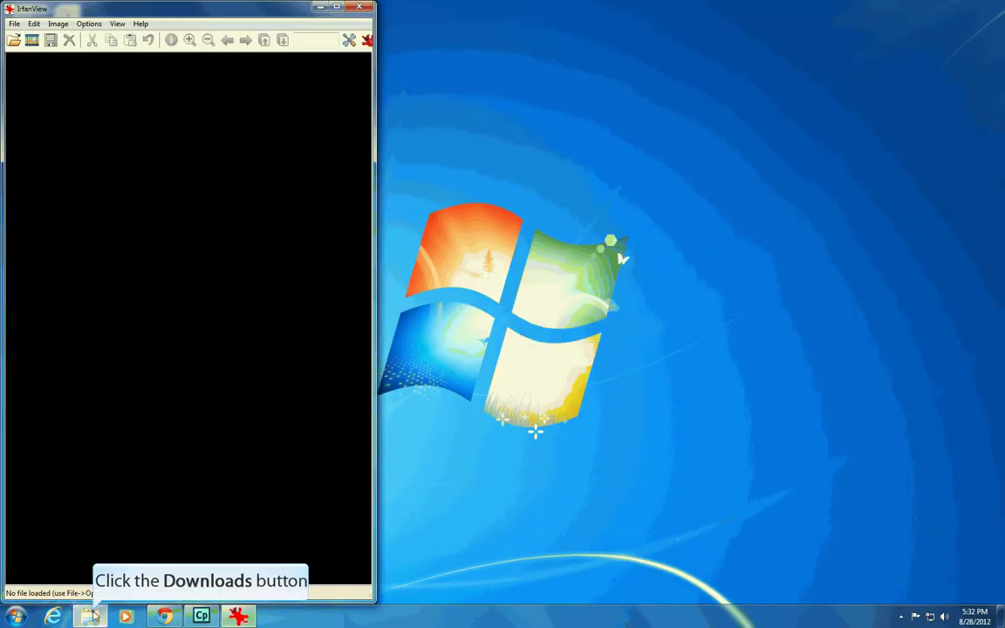
{"action": "left_click", "coordinate": [90, 616]}
{"action": "left_click_drag", "start_coordinate": [419, 272], "coordinate": [156, 284]}
Resize the photo to width 800 (800 x 573) and save it as a JPEG on the Desktop
{"action": "left_click", "coordinate": [57, 24]}
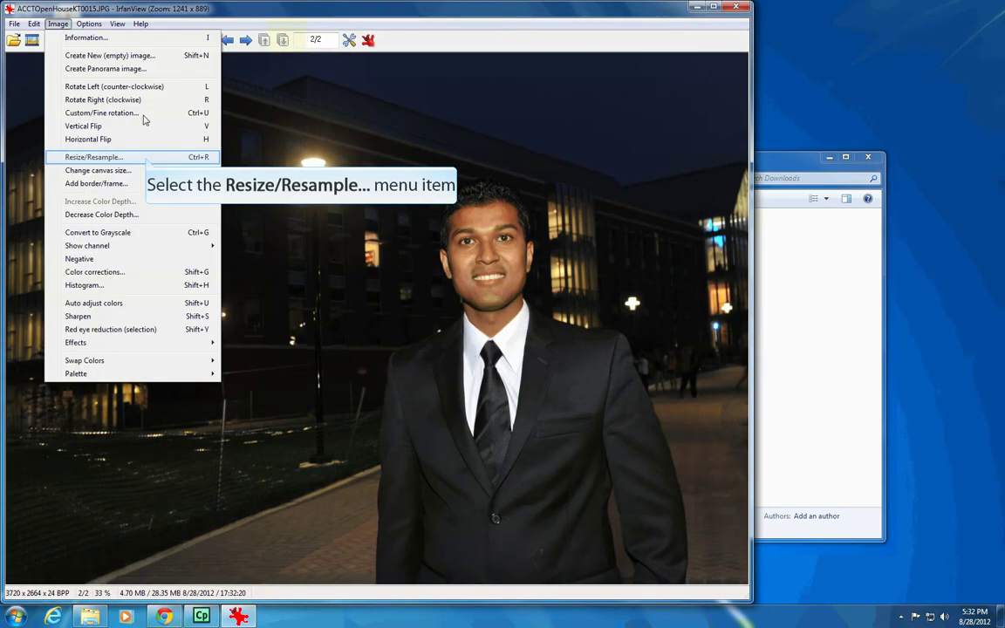
{"action": "left_click", "coordinate": [131, 151]}
{"action": "type", "text": "800"}
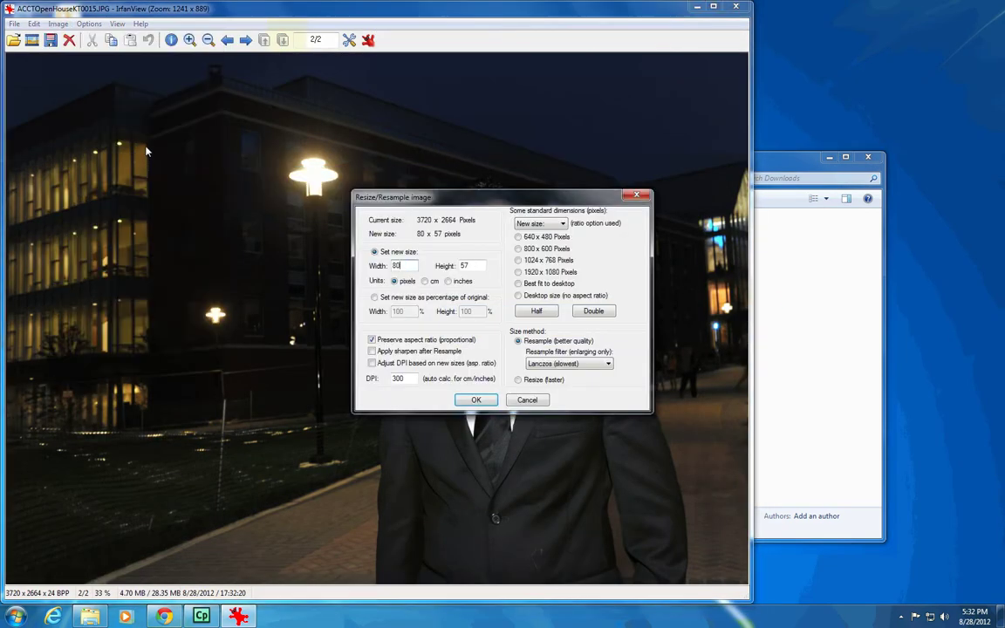
{"action": "key", "text": "Return"}
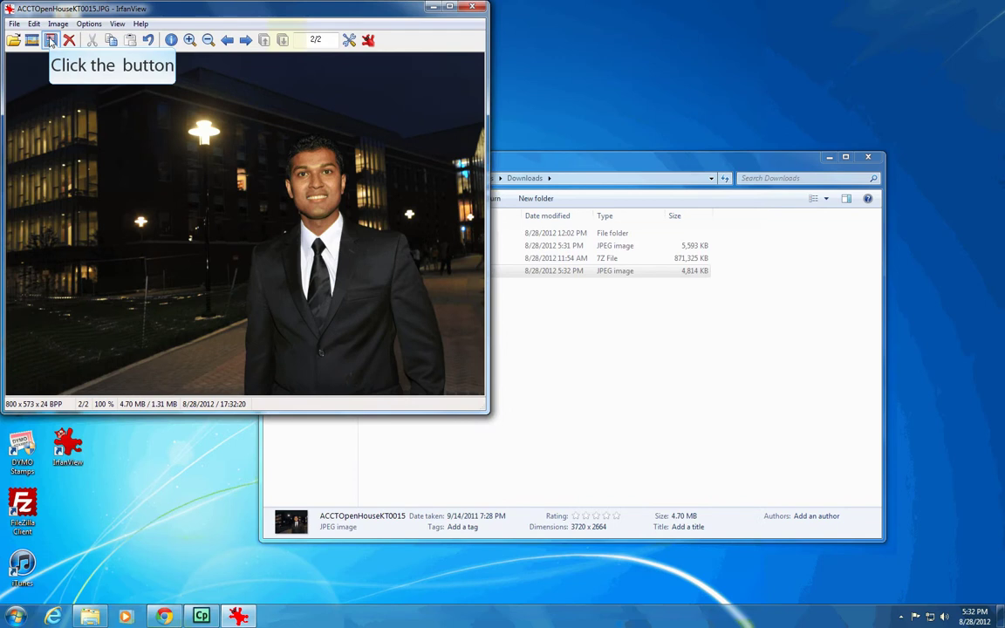
{"action": "left_click", "coordinate": [50, 39]}
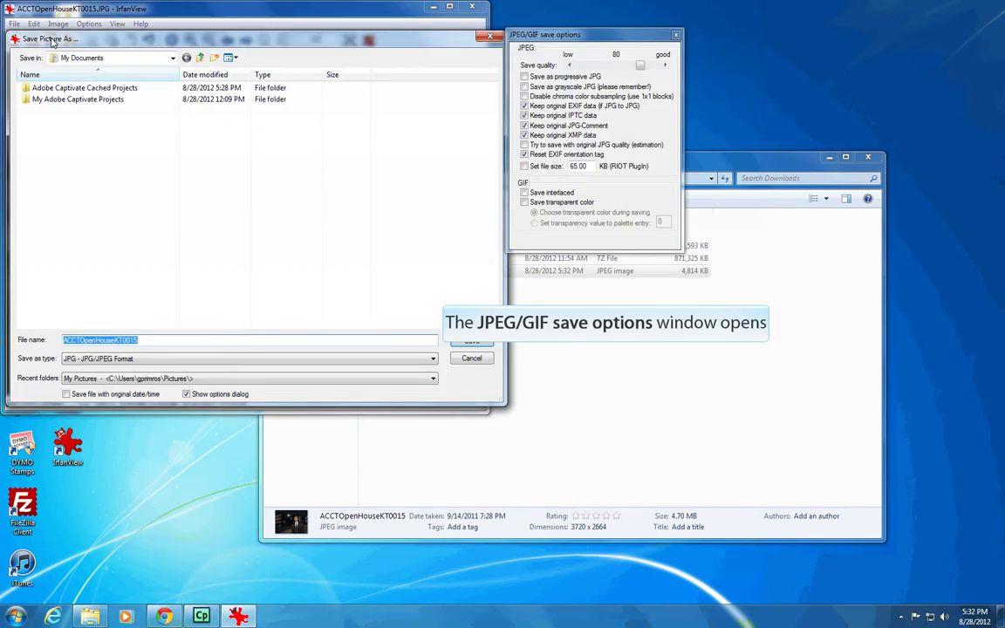
{"action": "double_click", "coordinate": [182, 52]}
{"action": "left_click", "coordinate": [471, 340]}
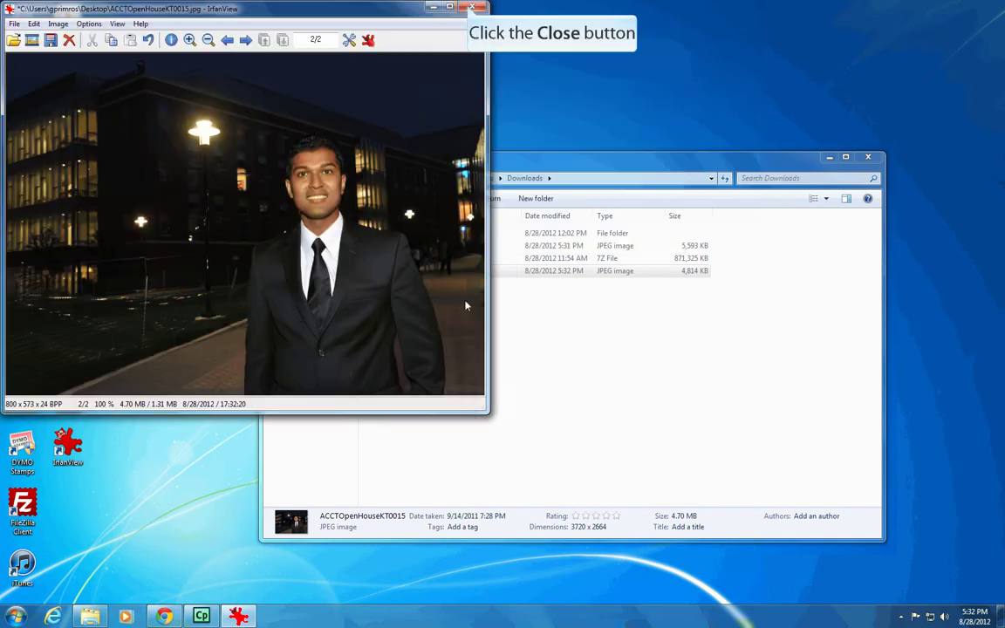
{"action": "left_click", "coordinate": [472, 7]}
{"action": "left_click", "coordinate": [164, 617]}
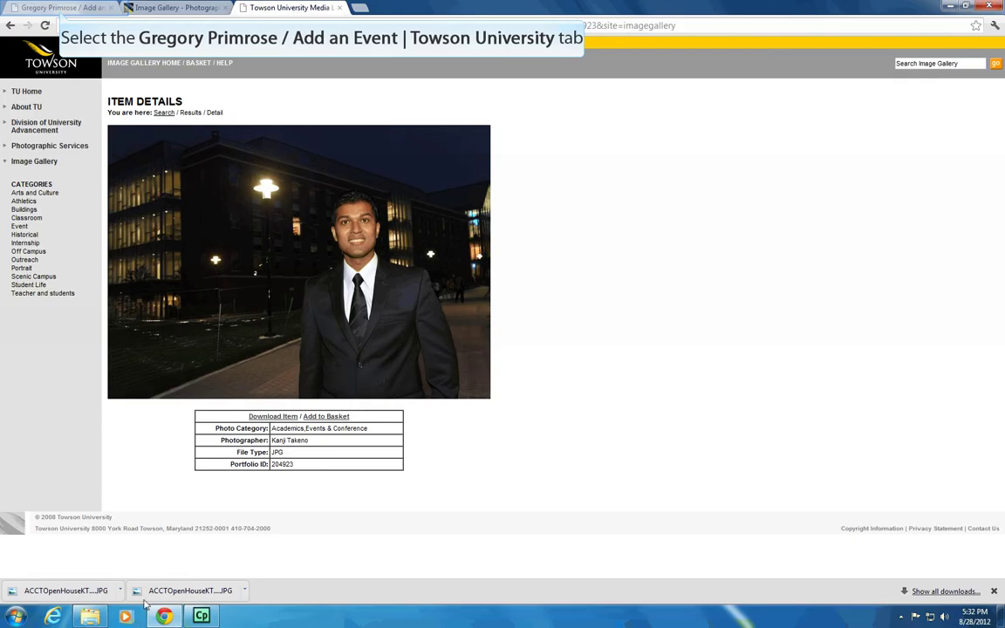
Attach the resized ACCTOpenHouseKT0015.jpg photo from the Desktop to the event form
{"action": "left_click", "coordinate": [61, 11]}
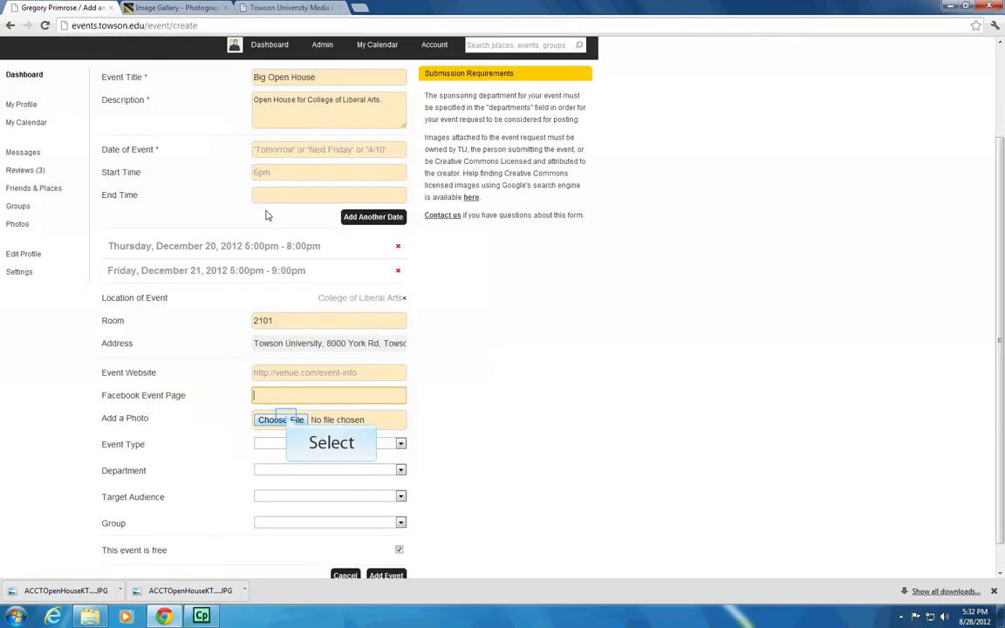
{"action": "left_click", "coordinate": [286, 422]}
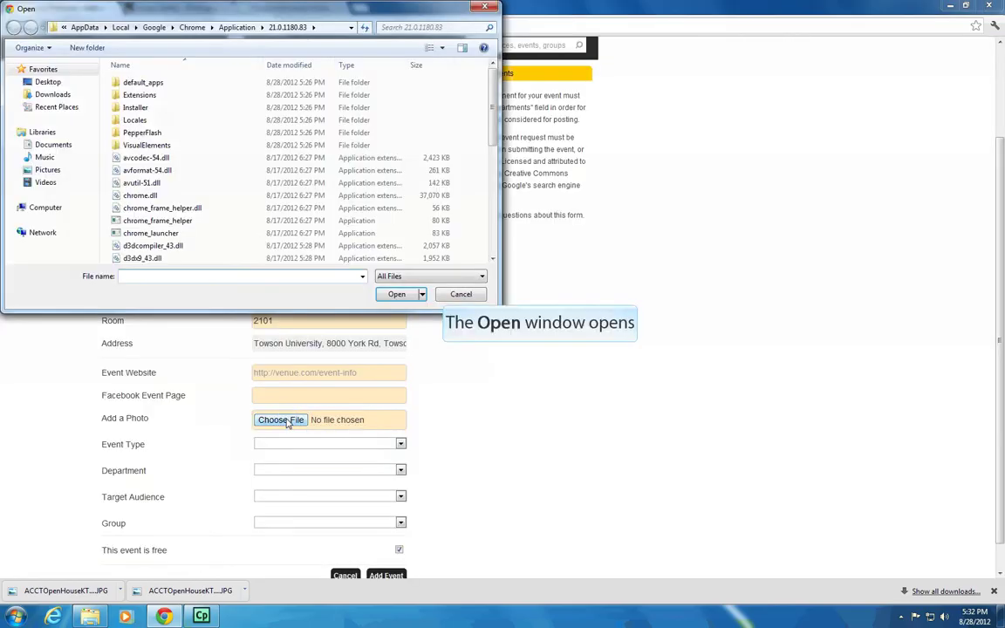
{"action": "left_click", "coordinate": [46, 81]}
{"action": "scroll", "coordinate": [493, 105], "scroll_direction": "down", "scroll_amount": 3}
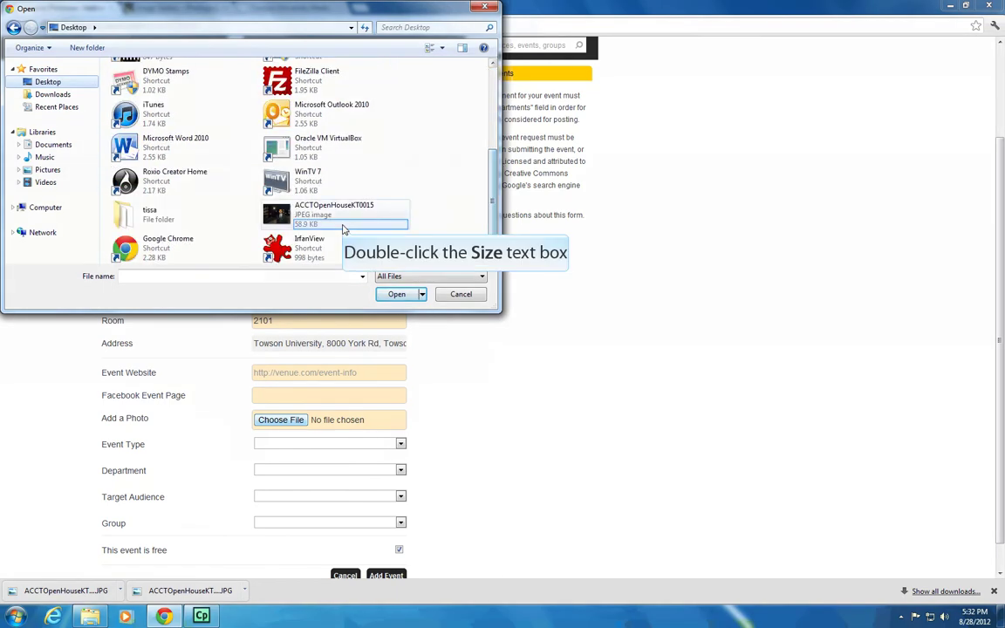
{"action": "double_click", "coordinate": [381, 209]}
{"action": "scroll", "coordinate": [585, 424], "scroll_direction": "down", "scroll_amount": 1}
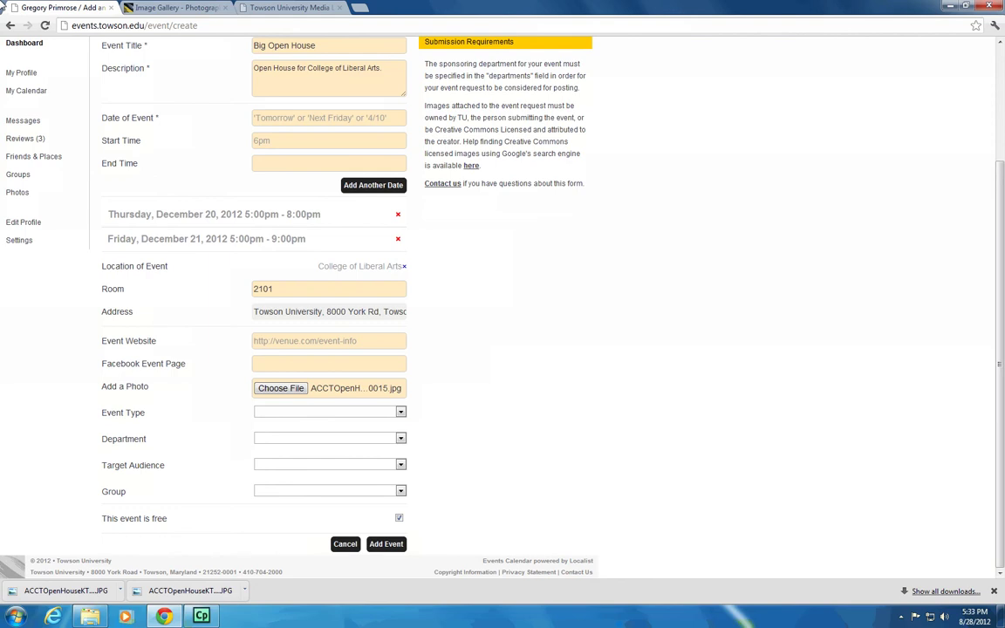
Set Event Type to Open House and Department to Liberal Arts (College of)
{"action": "left_click", "coordinate": [392, 412]}
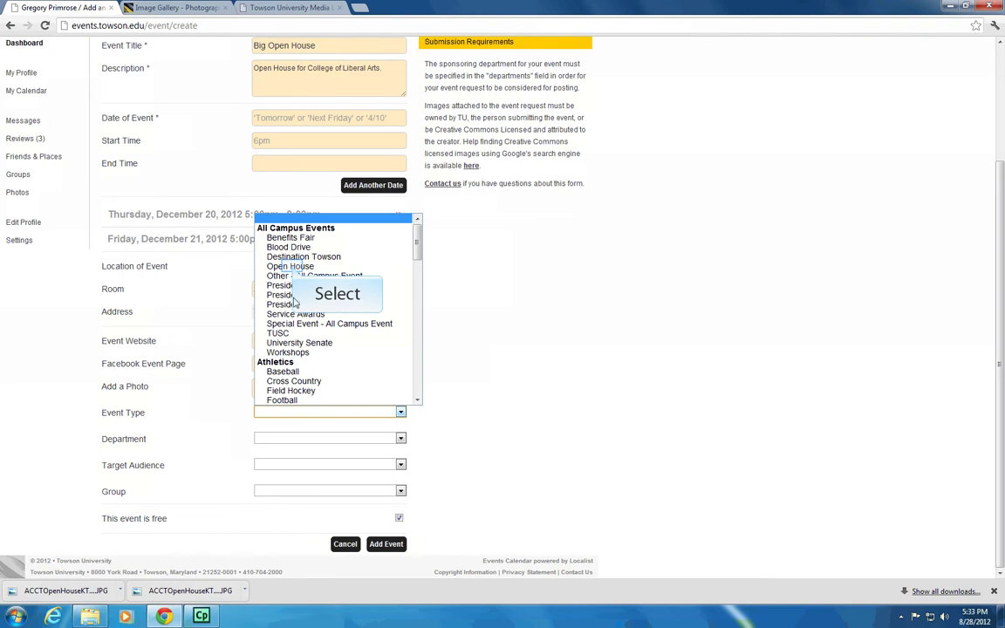
{"action": "left_click", "coordinate": [289, 266]}
{"action": "left_click", "coordinate": [349, 458]}
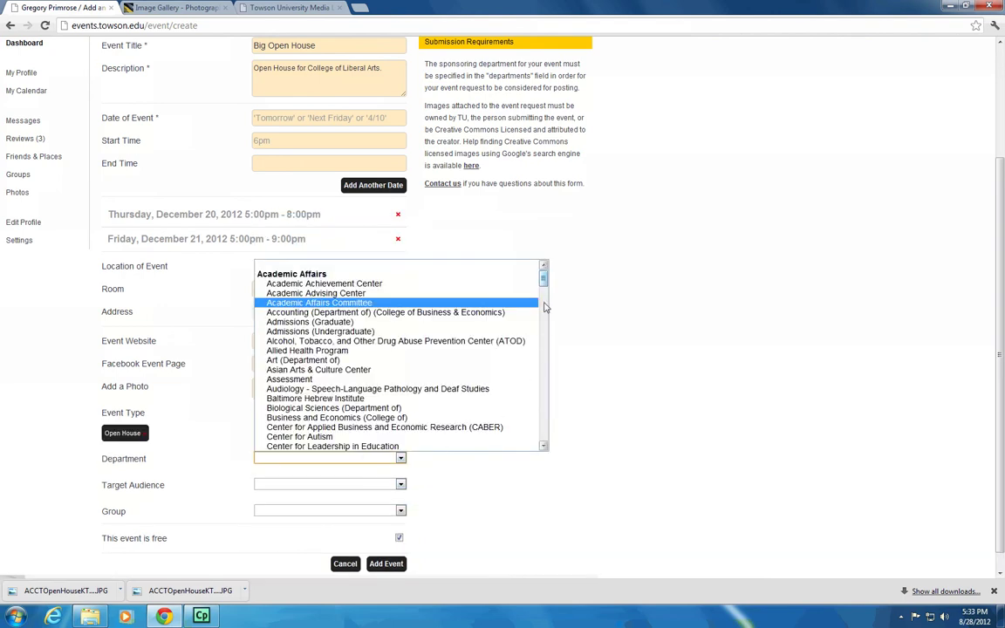
{"action": "left_click_drag", "start_coordinate": [543, 277], "coordinate": [548, 340]}
{"action": "left_click", "coordinate": [409, 400]}
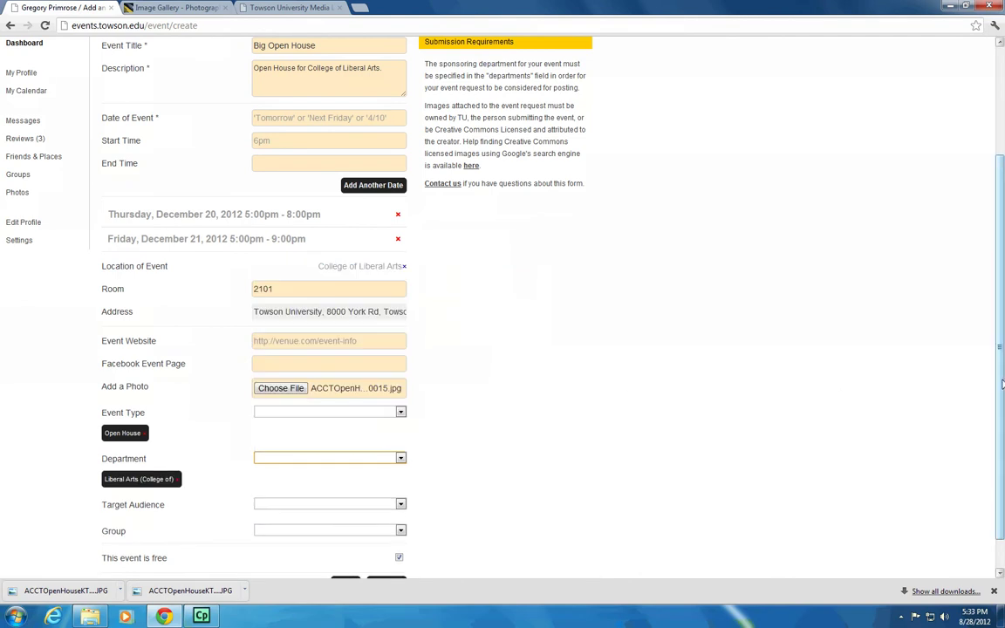
Add Faculty, General Public, Students and Staff as target audiences
{"action": "scroll", "coordinate": [996, 418], "scroll_direction": "down", "scroll_amount": 1}
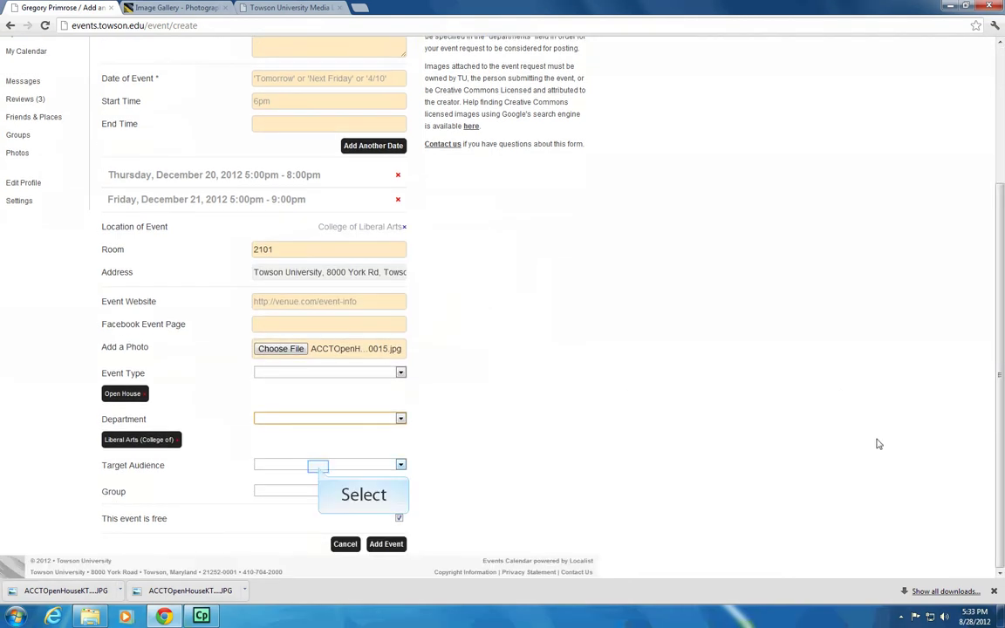
{"action": "left_click", "coordinate": [319, 465]}
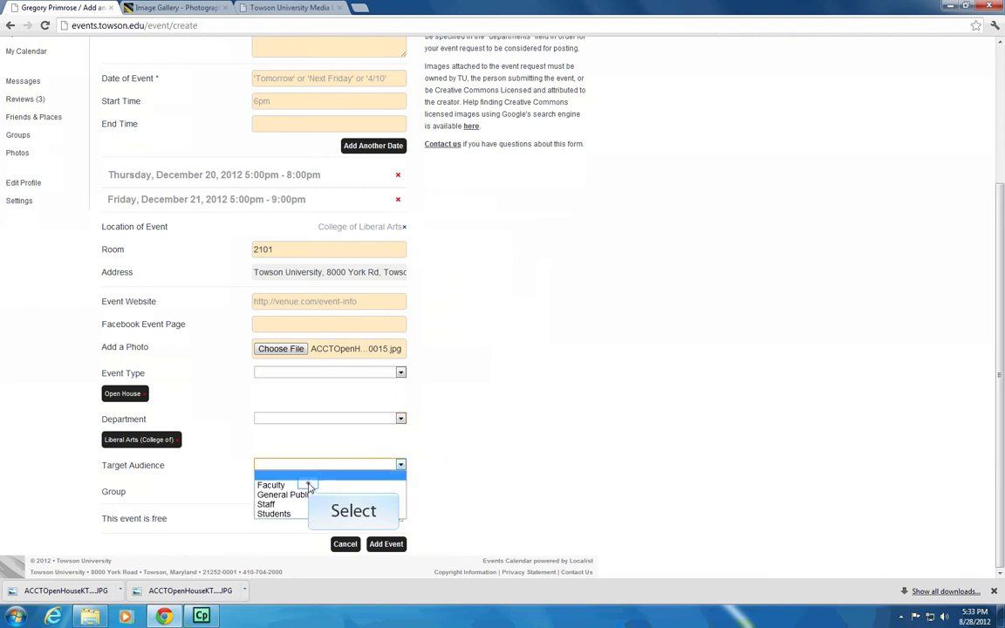
{"action": "left_click", "coordinate": [305, 484]}
{"action": "left_click", "coordinate": [307, 465]}
{"action": "left_click", "coordinate": [310, 495]}
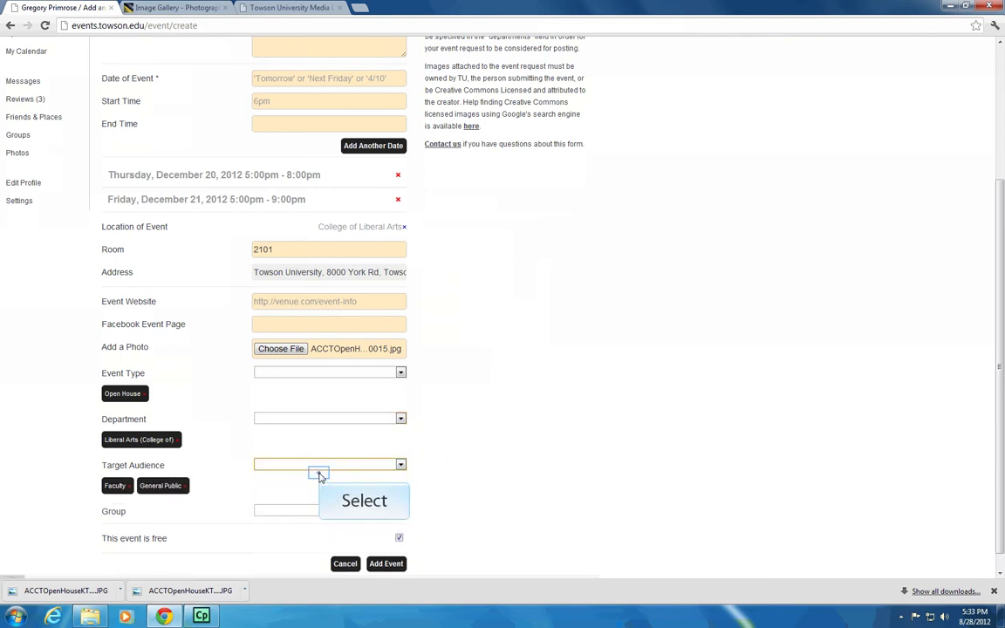
{"action": "left_click", "coordinate": [316, 466]}
{"action": "left_click", "coordinate": [314, 513]}
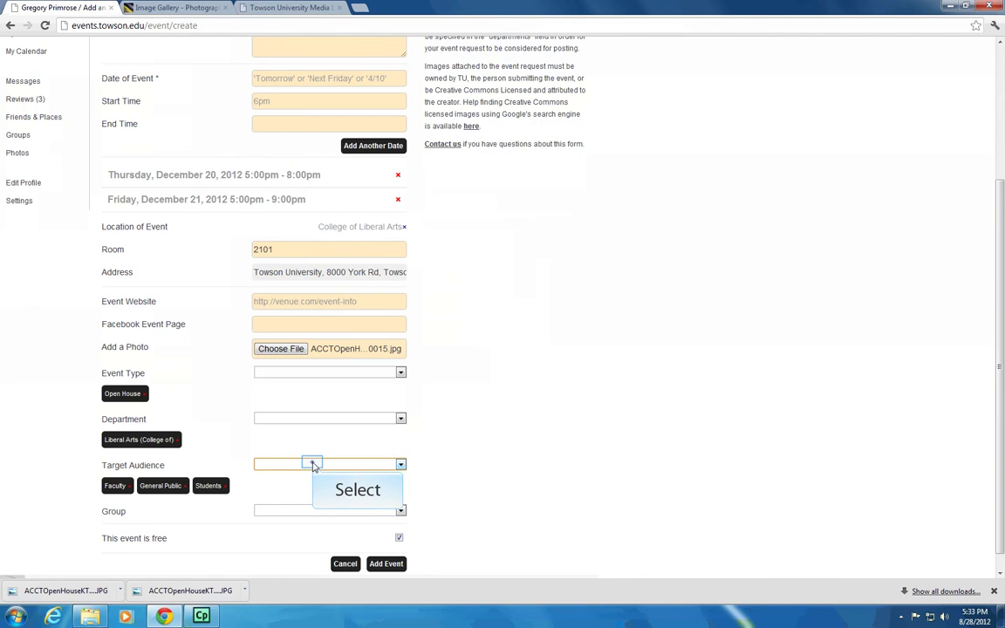
{"action": "left_click", "coordinate": [314, 462]}
{"action": "left_click", "coordinate": [307, 501]}
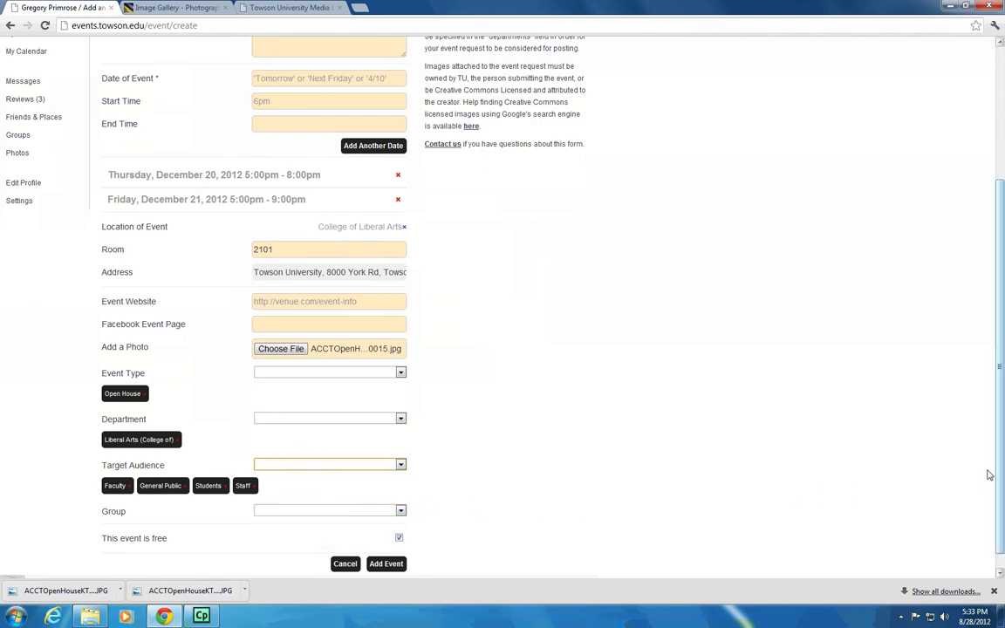
Choose Towson Economics Society as the event's group
{"action": "scroll", "coordinate": [1003, 462], "scroll_direction": "down", "scroll_amount": 1}
{"action": "left_click", "coordinate": [376, 510]}
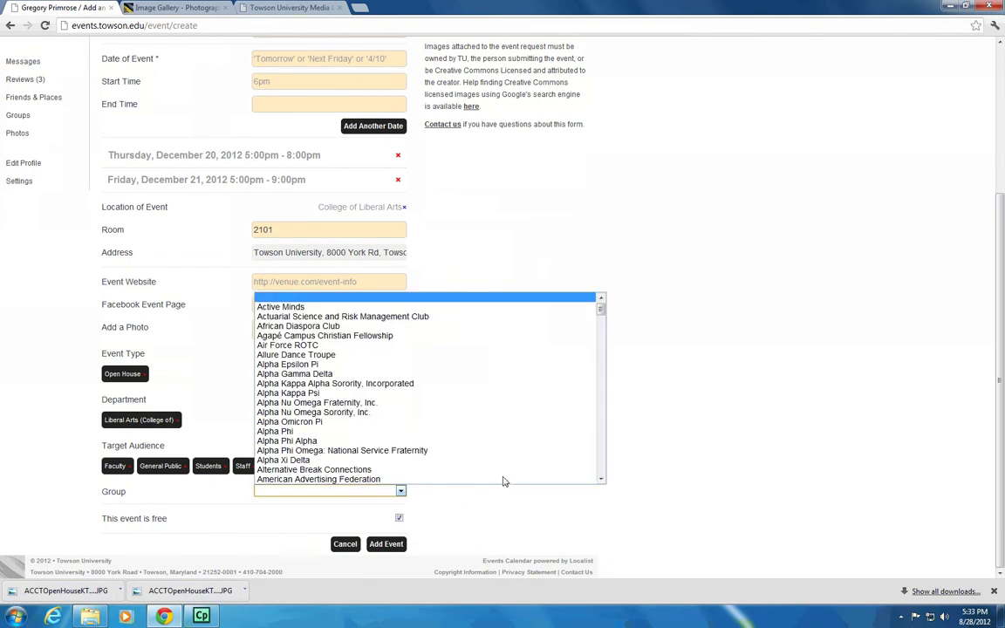
{"action": "left_click_drag", "start_coordinate": [600, 311], "coordinate": [610, 448]}
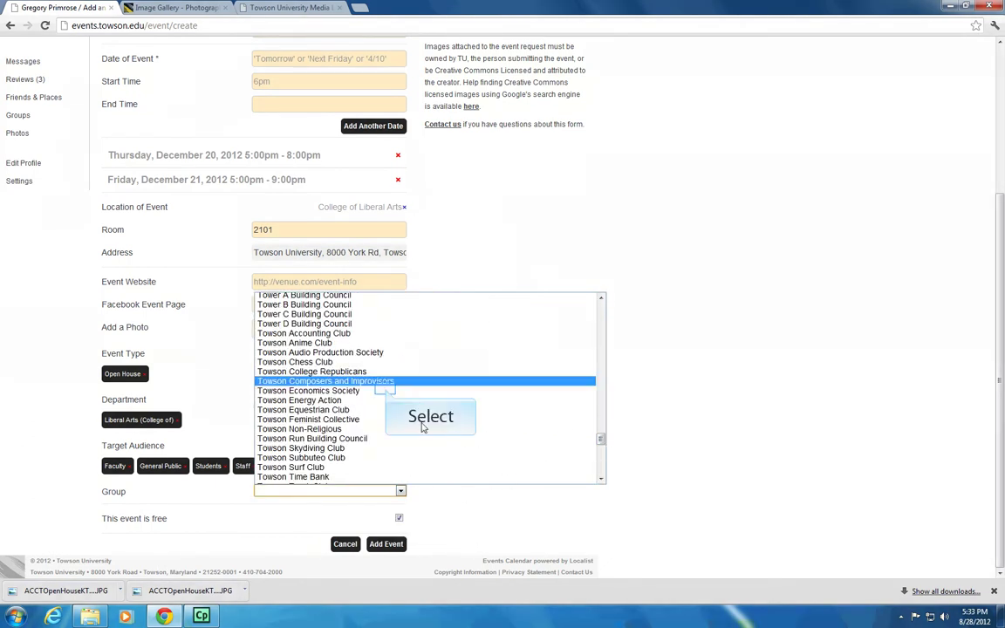
{"action": "left_click", "coordinate": [386, 390]}
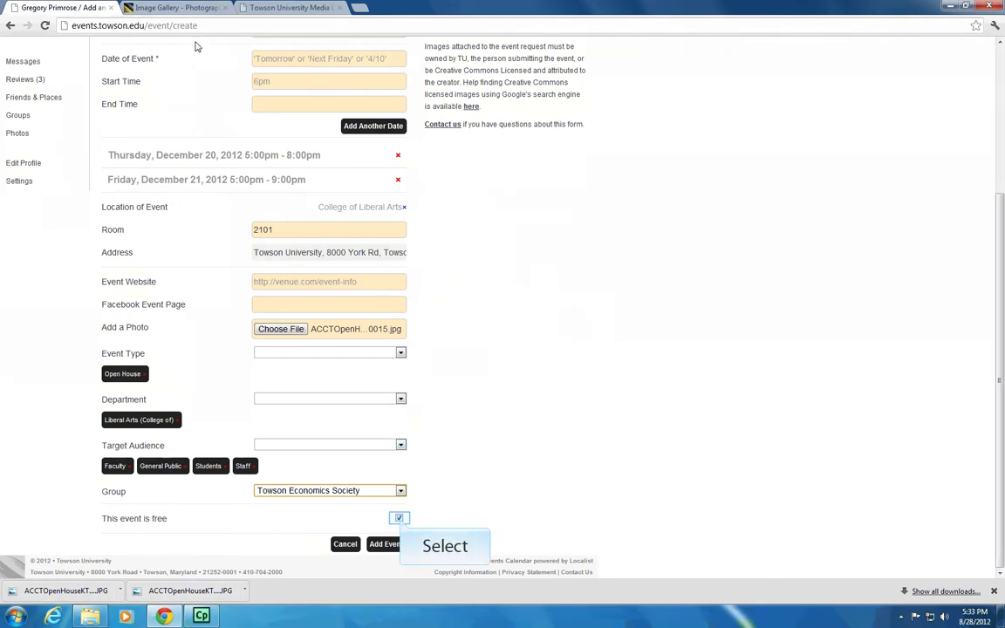
Mark the event as not free with a ticket cost of 5.00
{"action": "left_click", "coordinate": [398, 518]}
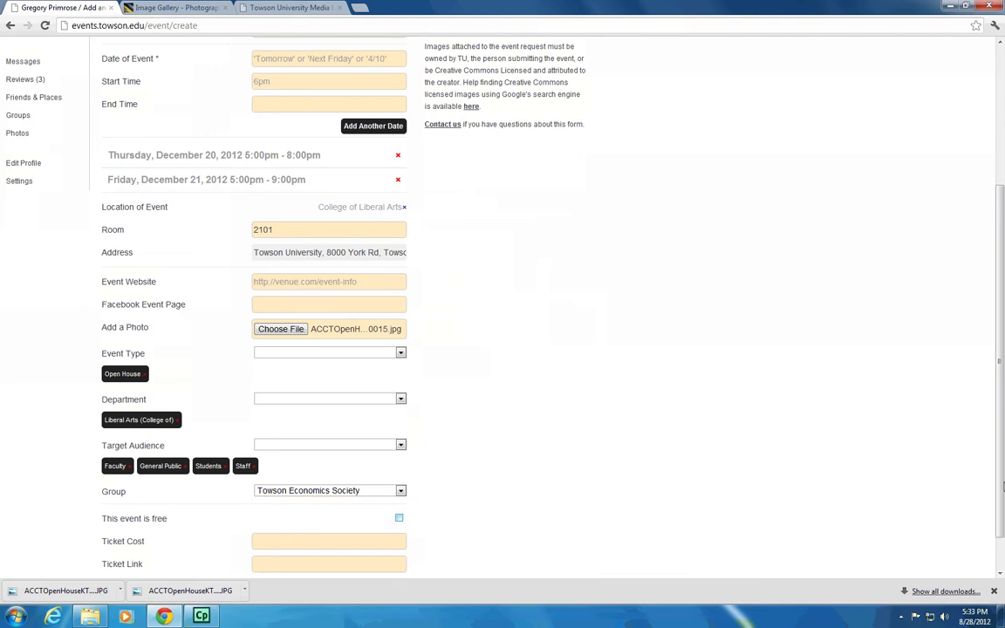
{"action": "scroll", "coordinate": [1003, 504], "scroll_direction": "down", "scroll_amount": 1}
{"action": "left_click", "coordinate": [383, 495]}
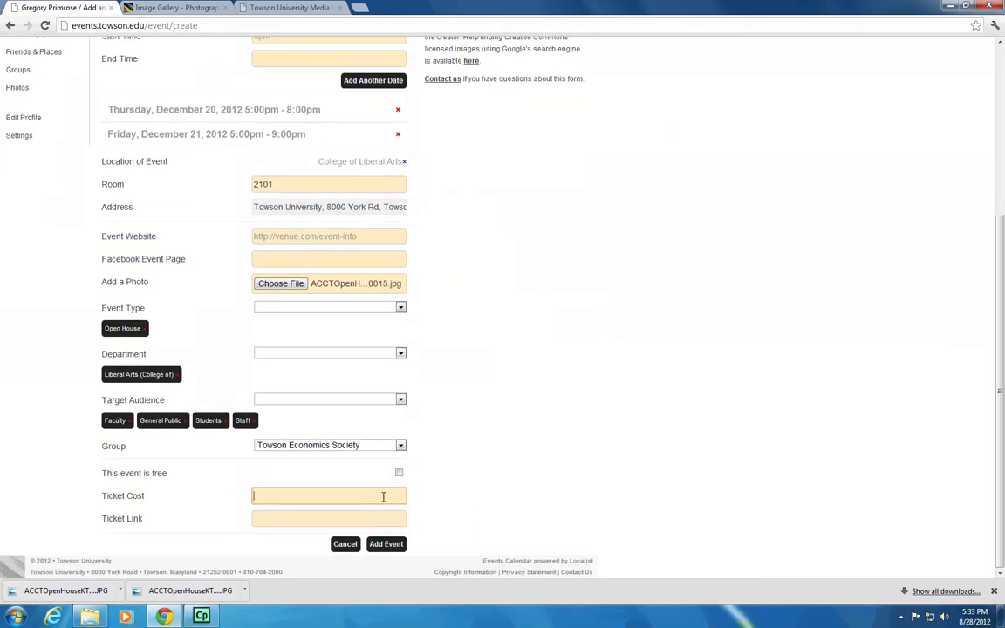
{"action": "type", "text": "5.00"}
{"action": "left_click", "coordinate": [383, 519]}
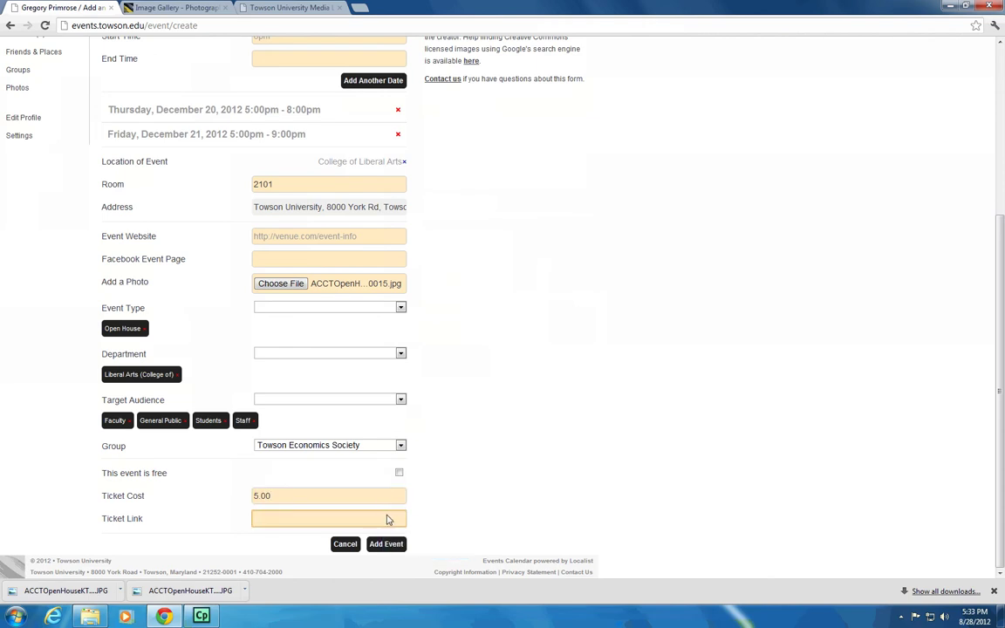
Append 'Purchase tickets at door' to the end of the event description
{"action": "scroll", "coordinate": [415, 498], "scroll_direction": "up", "scroll_amount": 1}
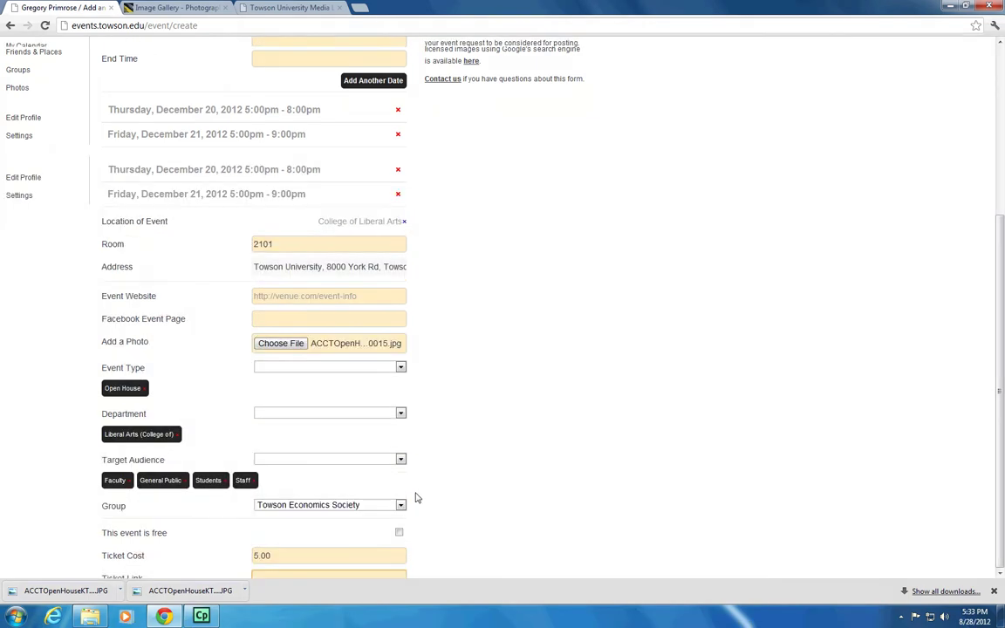
{"action": "scroll", "coordinate": [415, 498], "scroll_direction": "up", "scroll_amount": 5}
{"action": "left_click", "coordinate": [382, 229]}
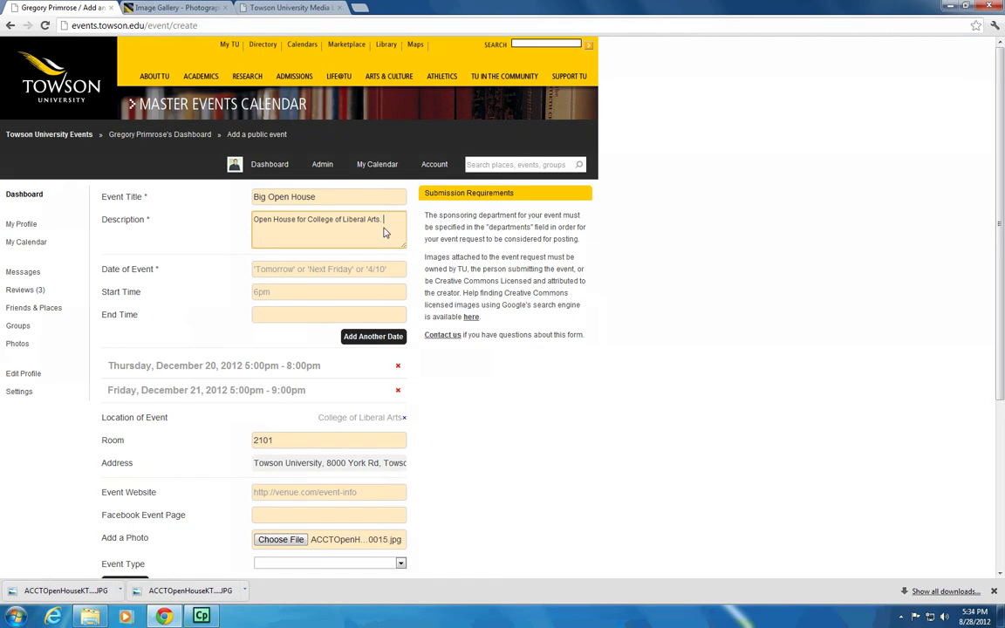
{"action": "type", "text": "Purchase di"}
{"action": "key", "text": "BackSpace"}
{"action": "type", "text": "tickets at door."}
{"action": "scroll", "coordinate": [450, 417], "scroll_direction": "down", "scroll_amount": 5}
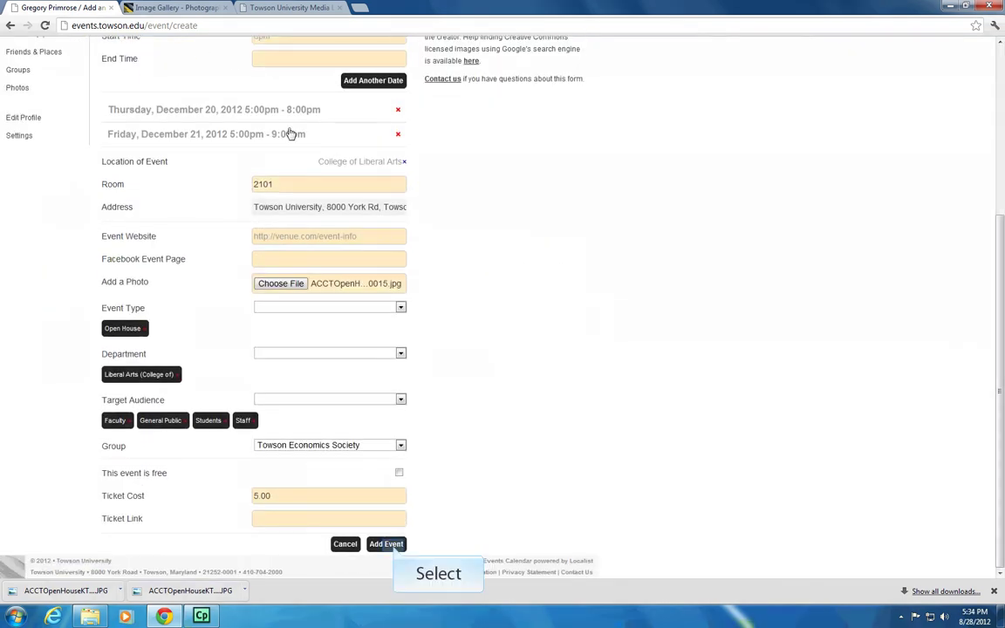
Submit the Big Open House event so it awaits admin approval
{"action": "left_click", "coordinate": [387, 543]}
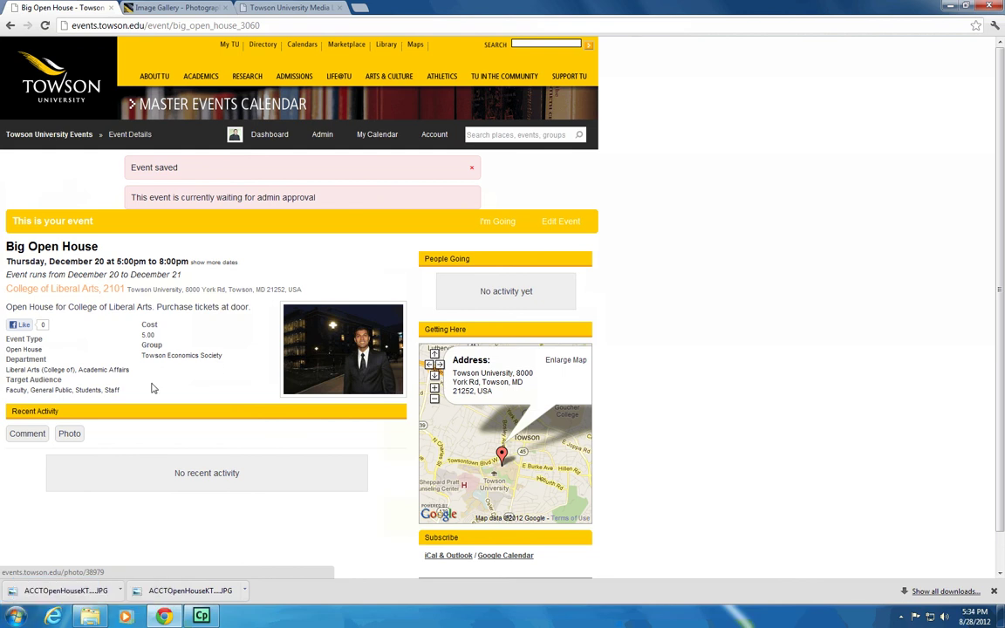
{"action": "left_click", "coordinate": [15, 615]}
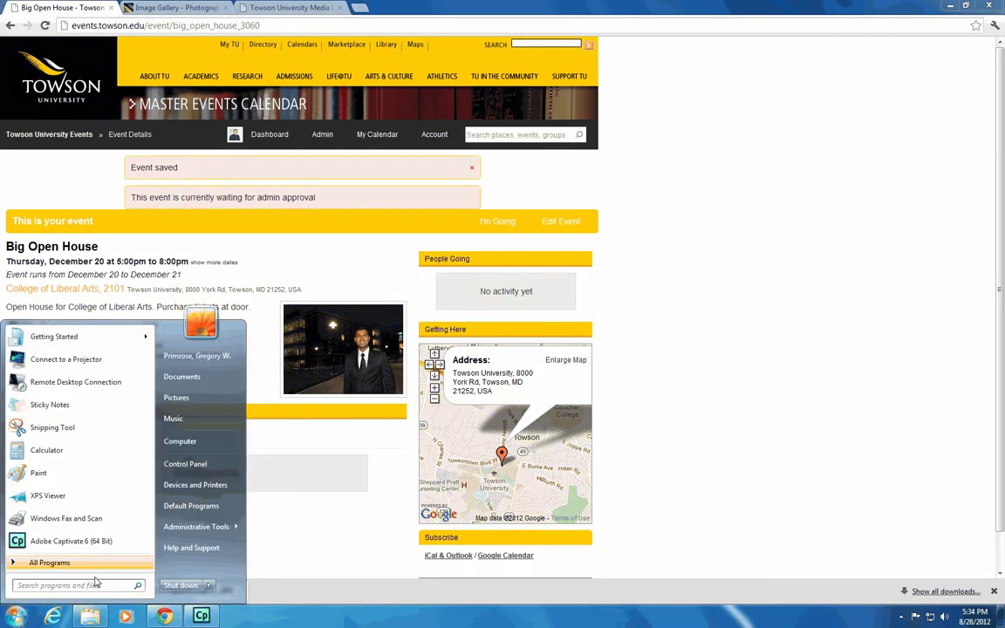
Launch Notepad and type the submitter's full name, then their e-mail address on a separate line
{"action": "type", "text": "notepad"}
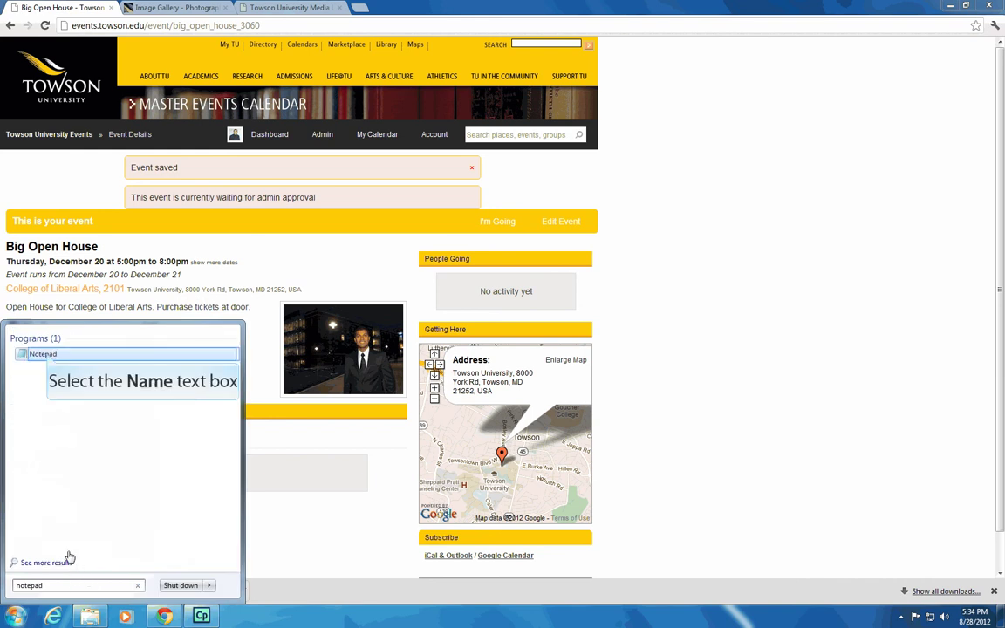
{"action": "left_click", "coordinate": [43, 353]}
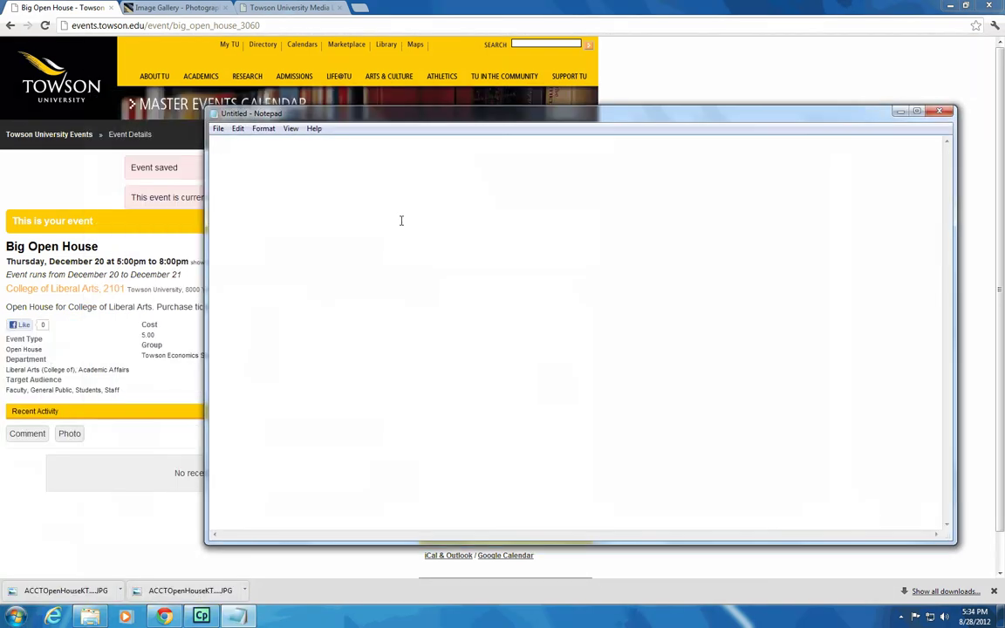
{"action": "key", "text": "Return"}
{"action": "key", "text": "Return"}
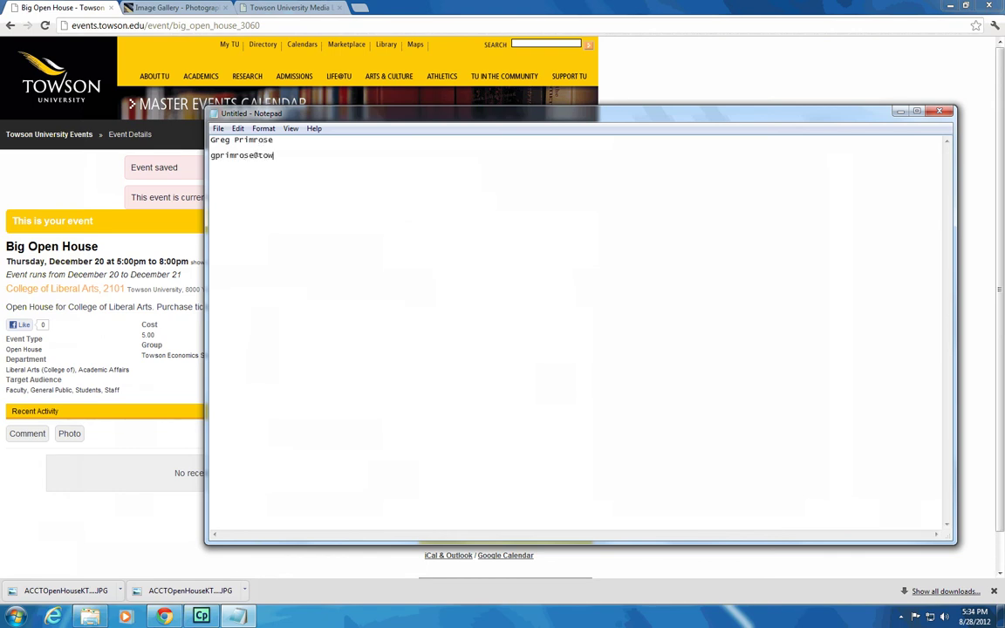